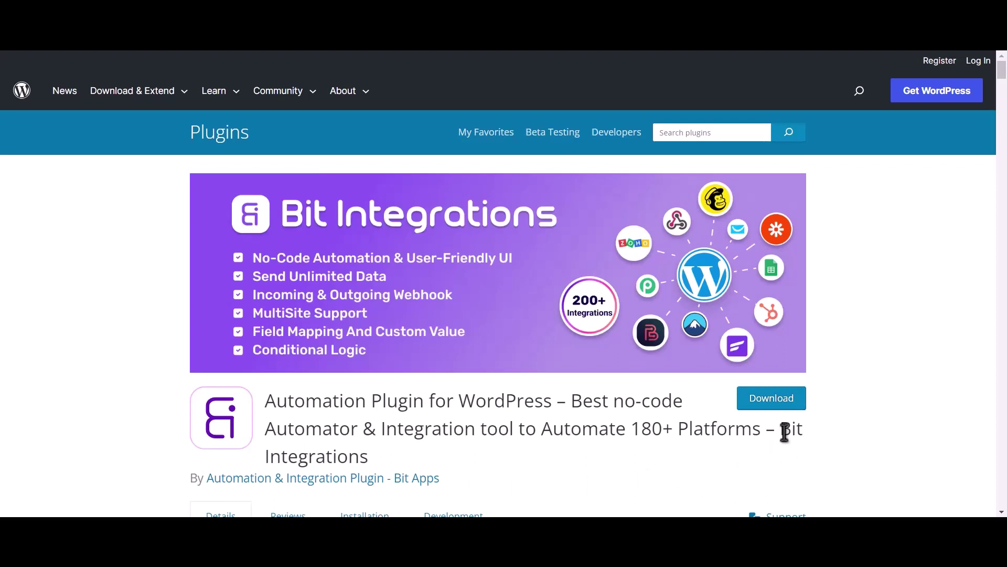
# Highlight the plugin name 'Bit Integrations' on its WordPress.org Plugin Directory listing
pyautogui.moveTo(780, 429); pyautogui.dragTo(788, 446)
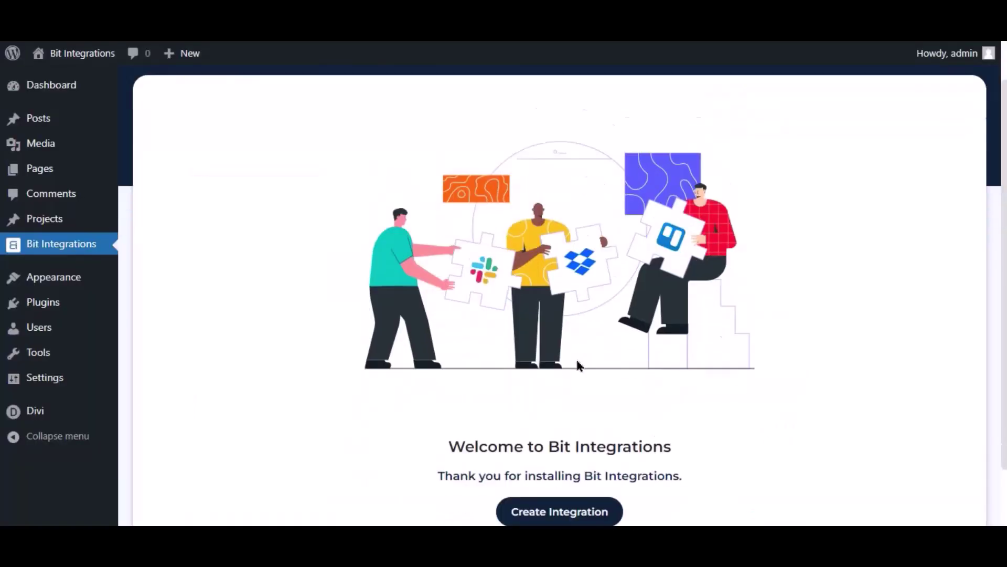
# Create a new integration with Divi's Contact Form as the trigger, found by searching 'divi'
pyautogui.scroll(-1, 575, 364)
pyautogui.click(558, 441)
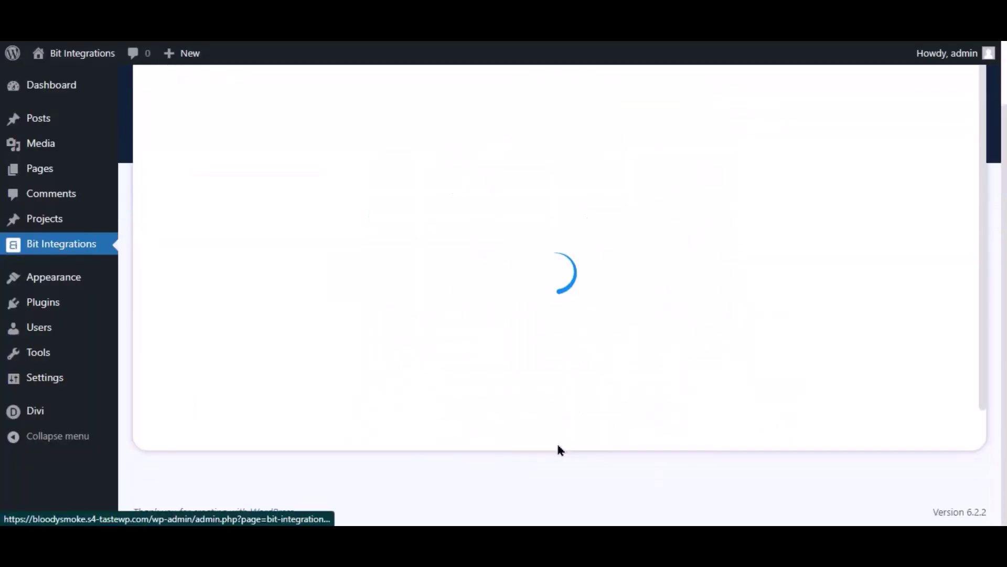
pyautogui.click(516, 187)
pyautogui.write('divi')
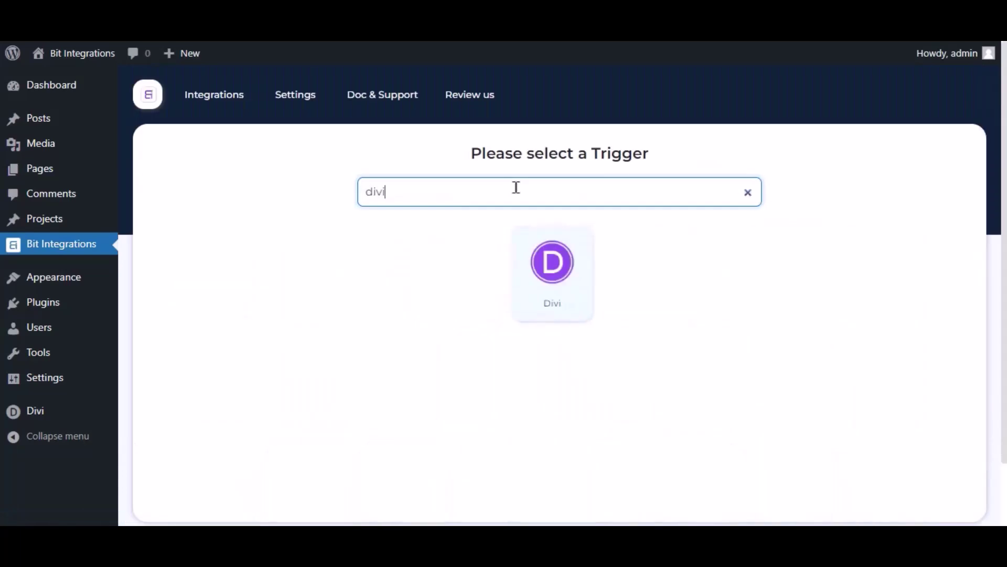
pyautogui.click(553, 276)
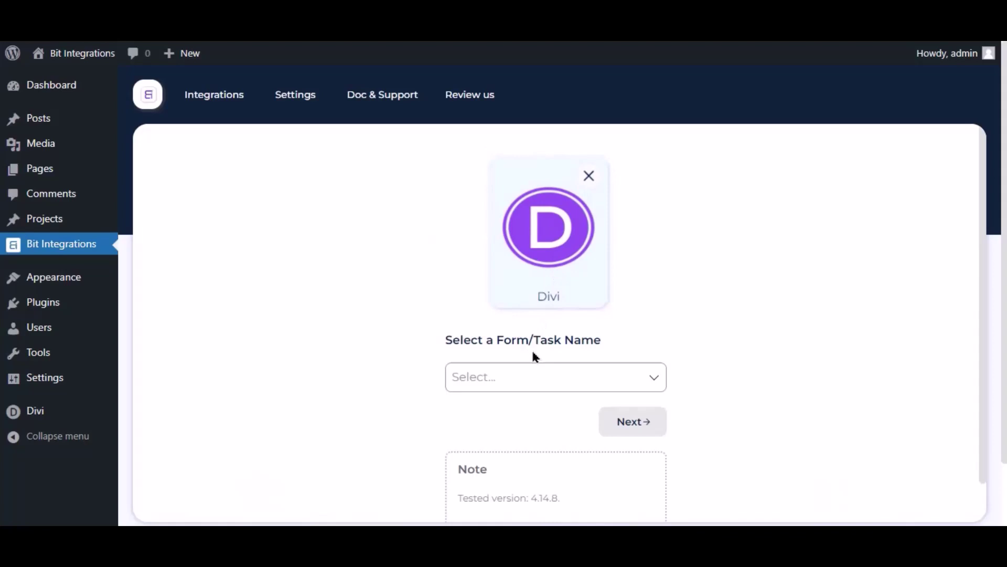
pyautogui.click(515, 379)
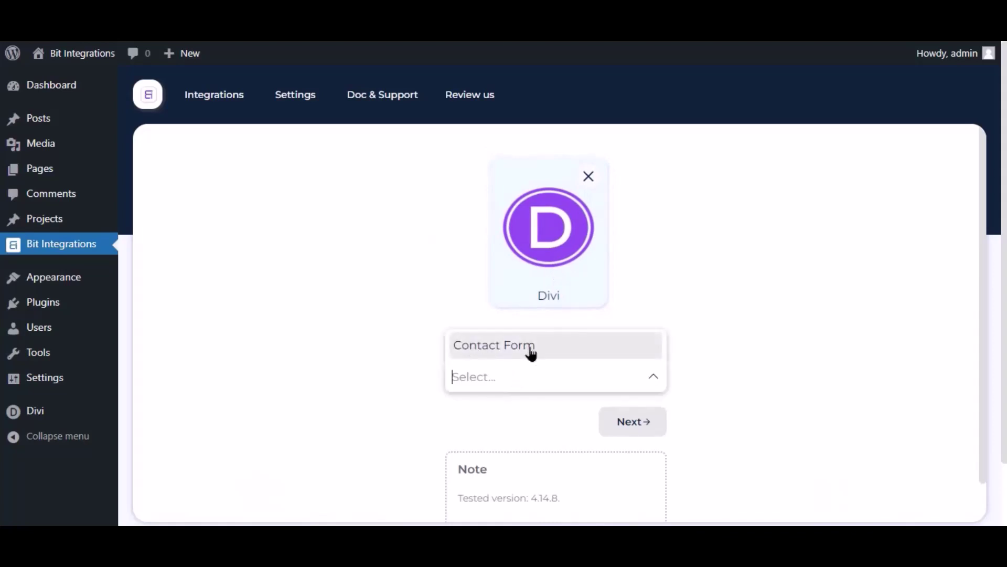
pyautogui.click(530, 352)
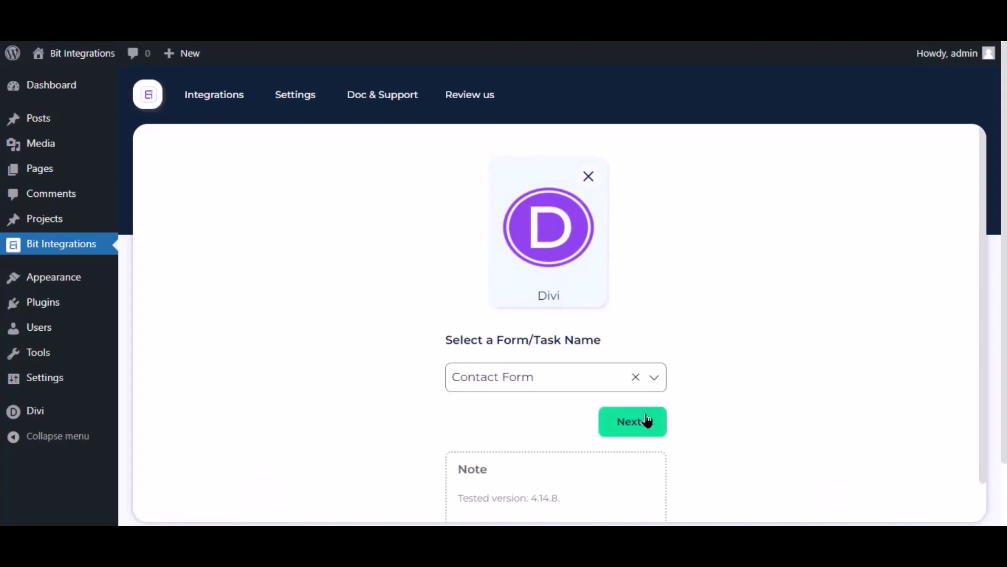
pyautogui.click(648, 421)
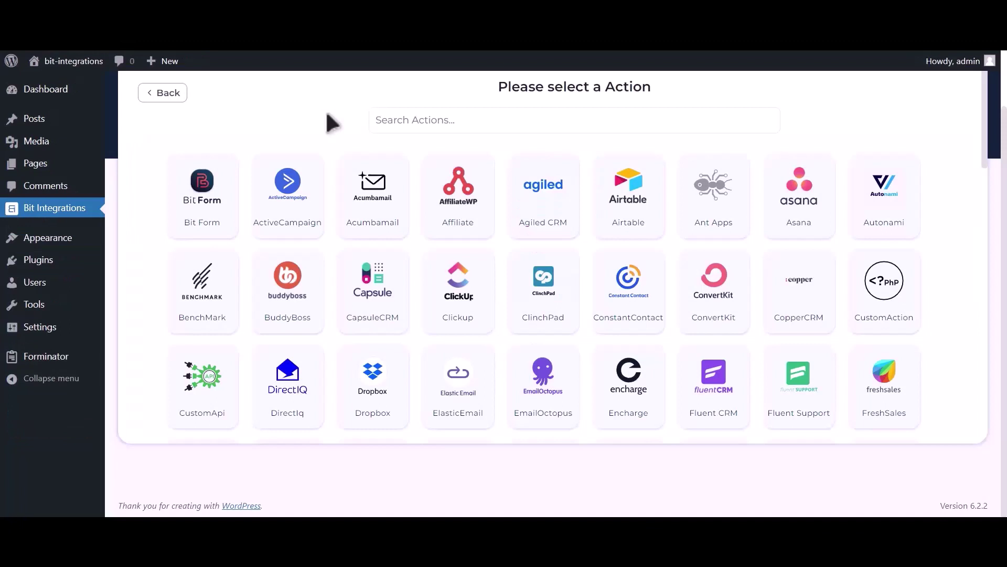
# Search 'google ca', pick Google Calendar as the action, and highlight the client ID/secret hint
pyautogui.click(414, 120)
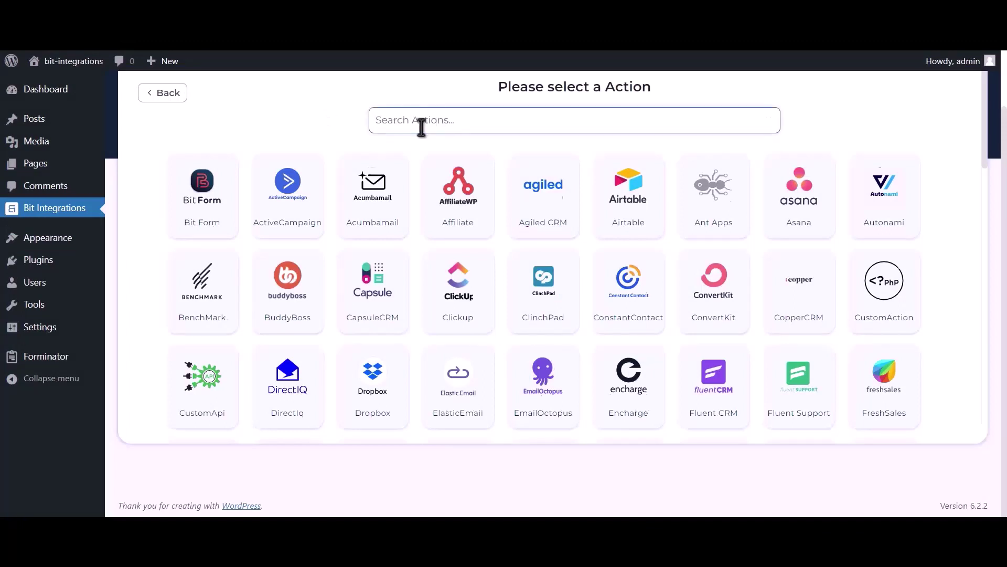
pyautogui.write('google calendar')
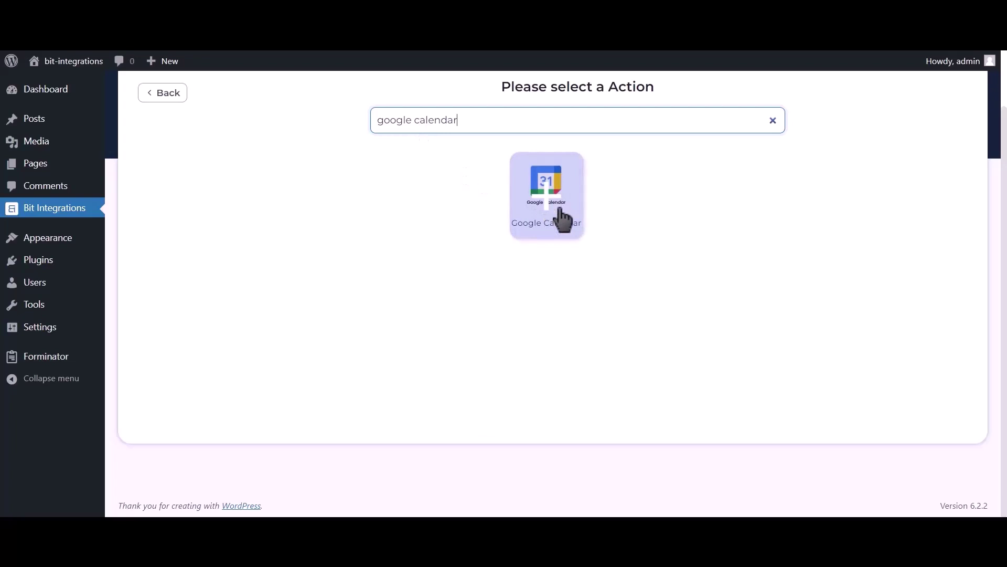
pyautogui.click(562, 218)
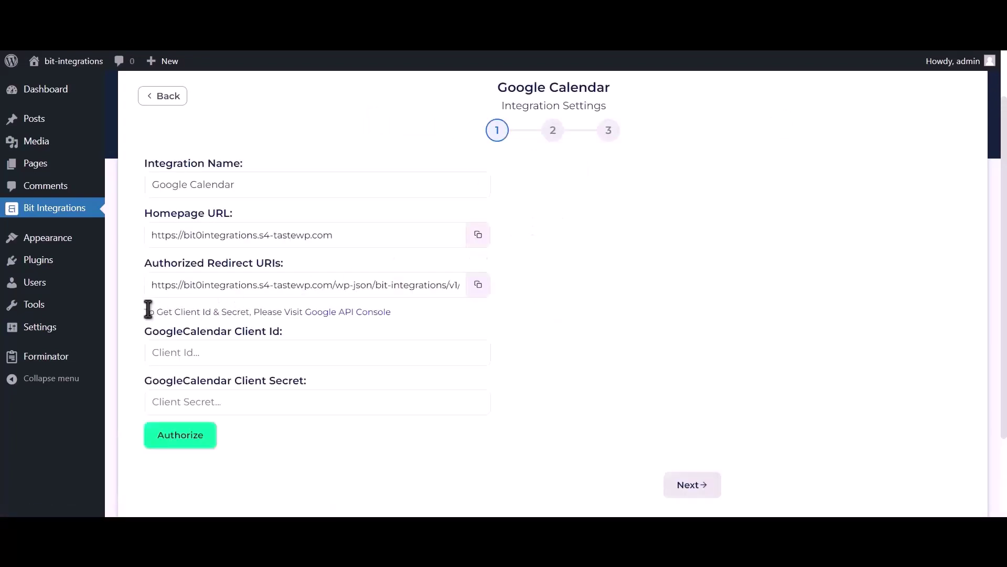
pyautogui.moveTo(145, 311); pyautogui.dragTo(303, 312)
# Through the Google API Console link, create a new Cloud project named 'Bit Integrations'
pyautogui.click(341, 314)
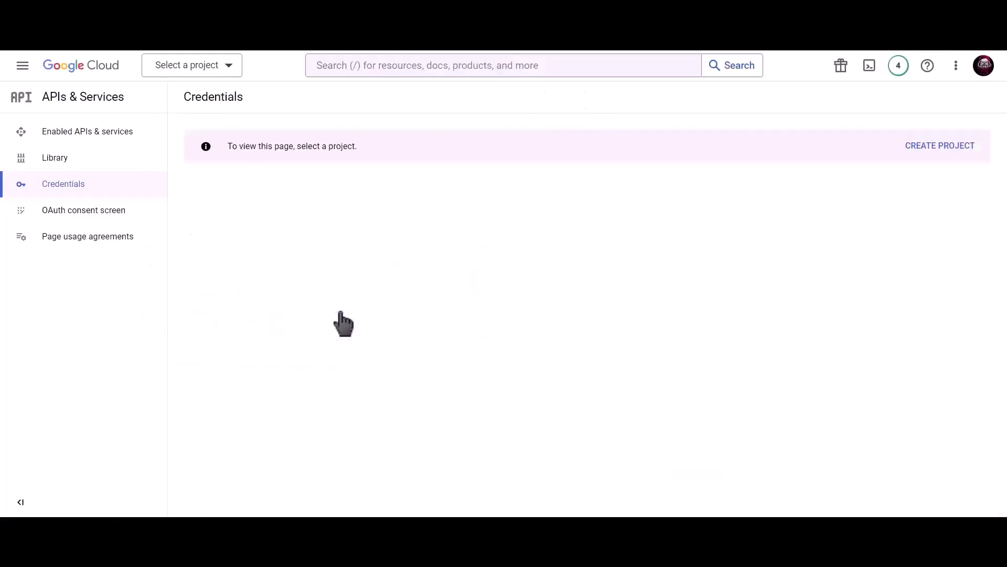
pyautogui.click(929, 147)
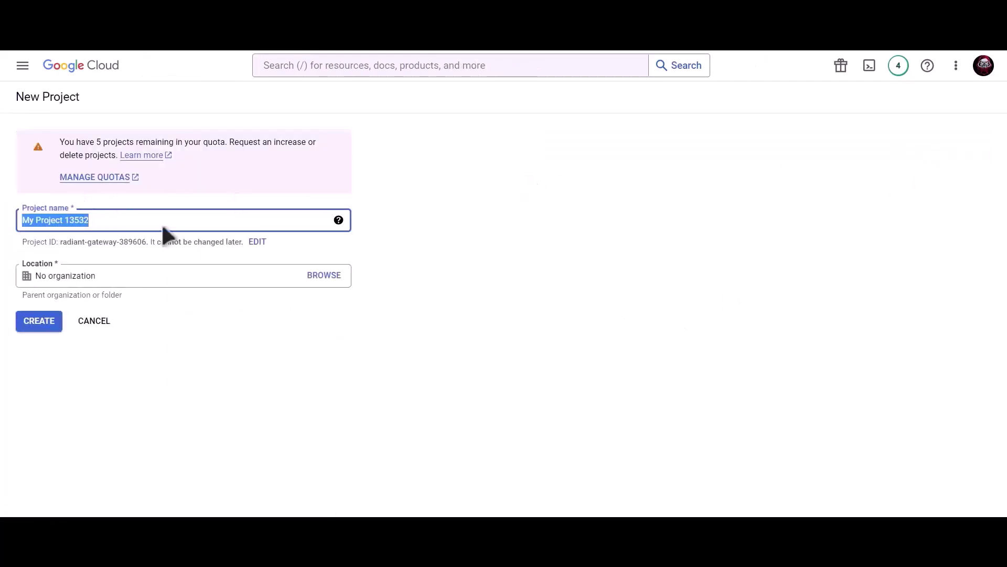
pyautogui.write('Bit')
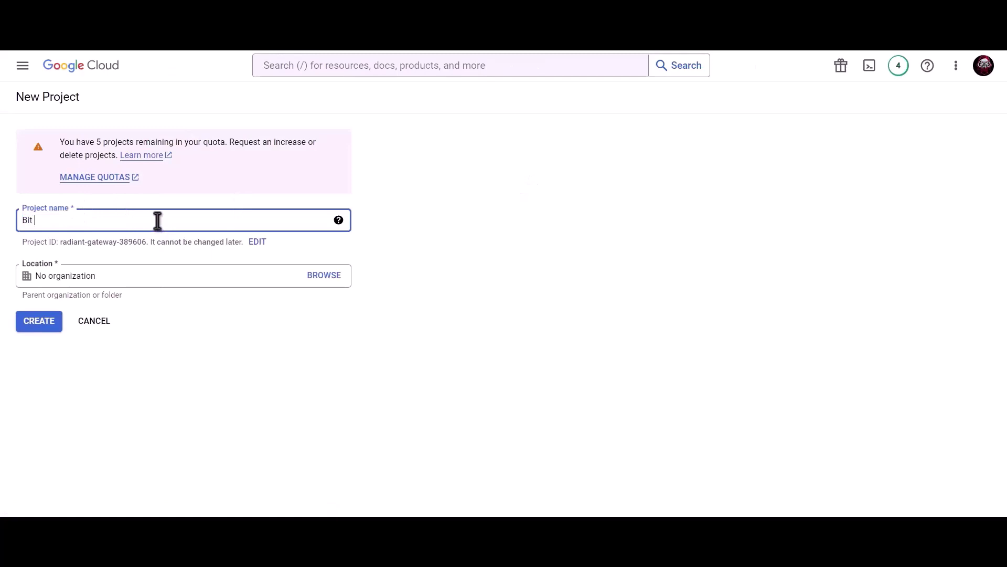
pyautogui.write(' Integrations')
pyautogui.click(45, 328)
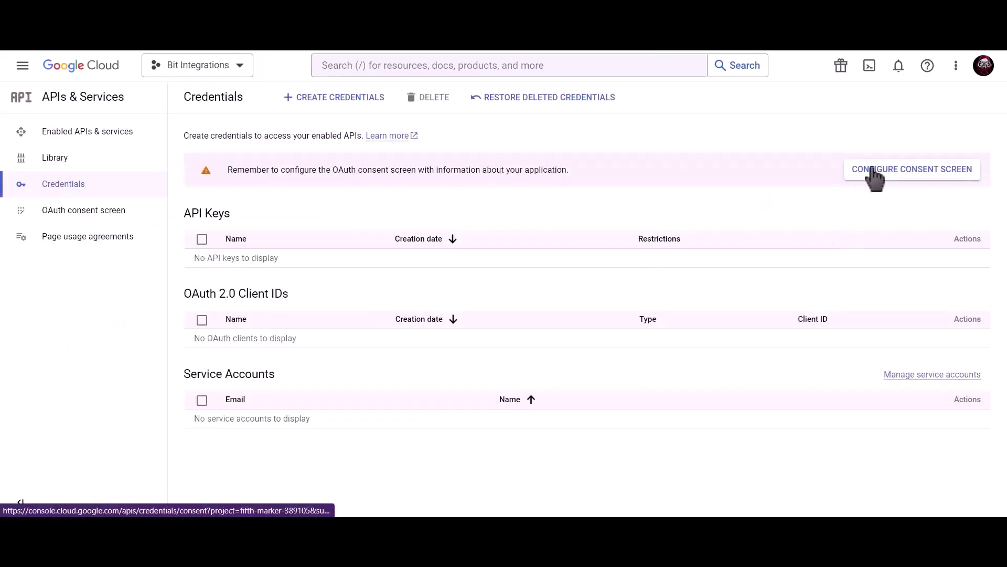
# Start an OAuth consent screen registration with the External user type
pyautogui.click(875, 177)
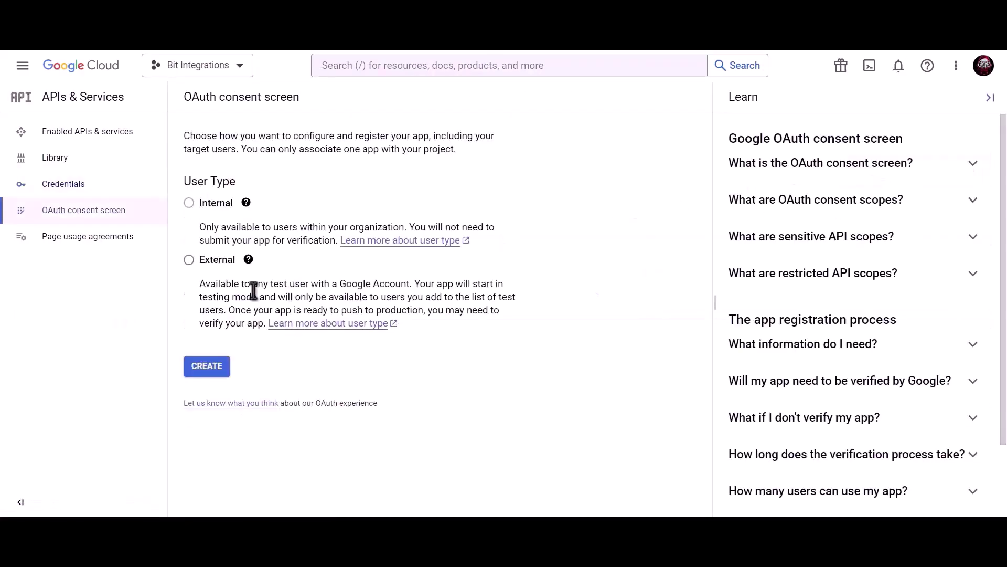
pyautogui.click(189, 261)
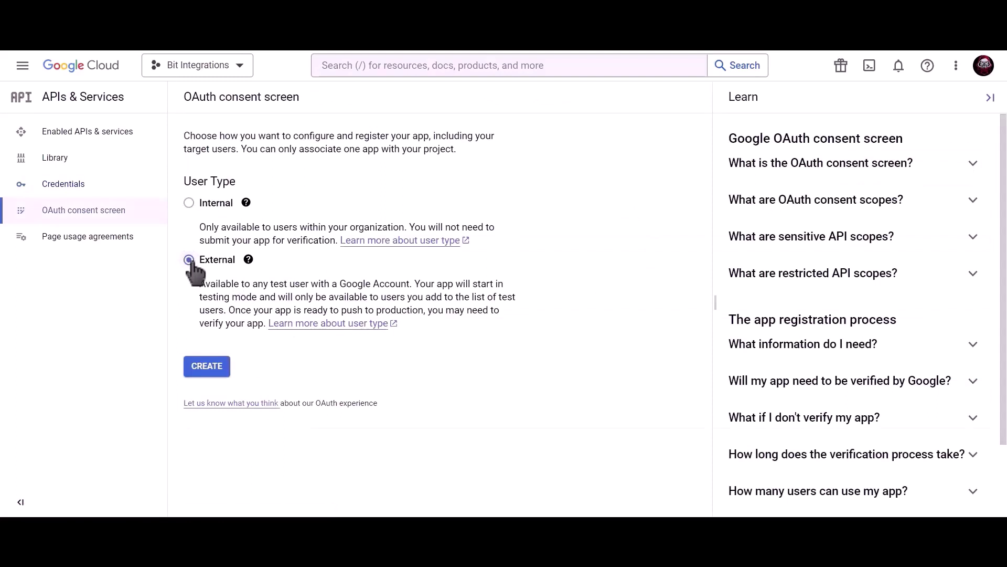
pyautogui.click(211, 374)
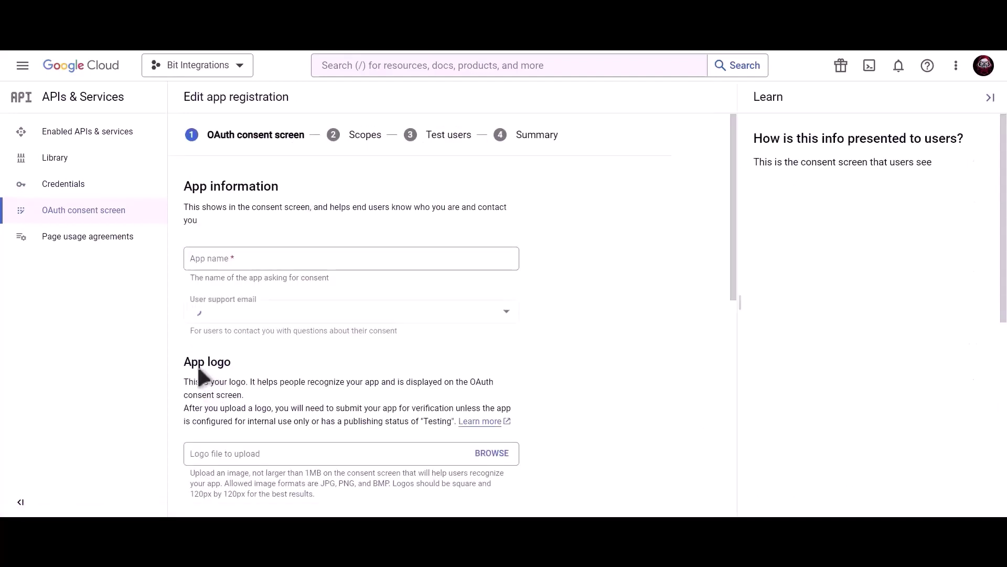
# Enter app name 'Bit Integrations', the support and developer contact emails, and save
pyautogui.click(274, 260)
pyautogui.write('Bit Integrations')
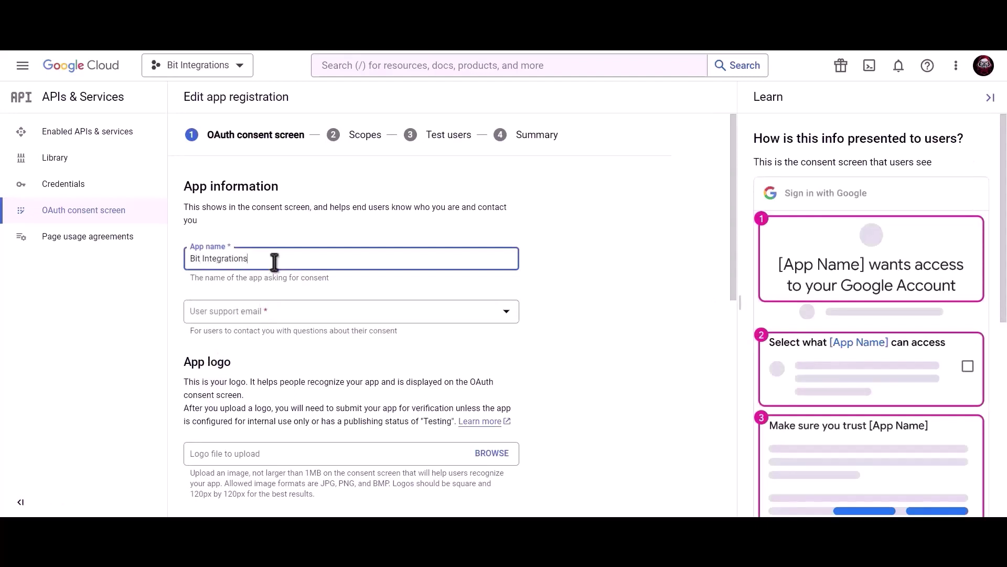
pyautogui.click(275, 314)
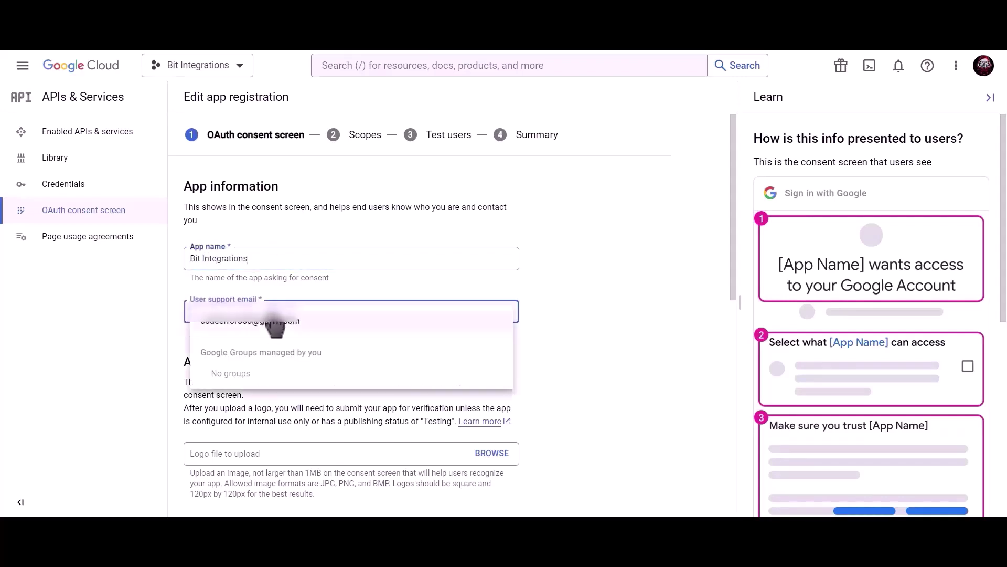
pyautogui.click(274, 321)
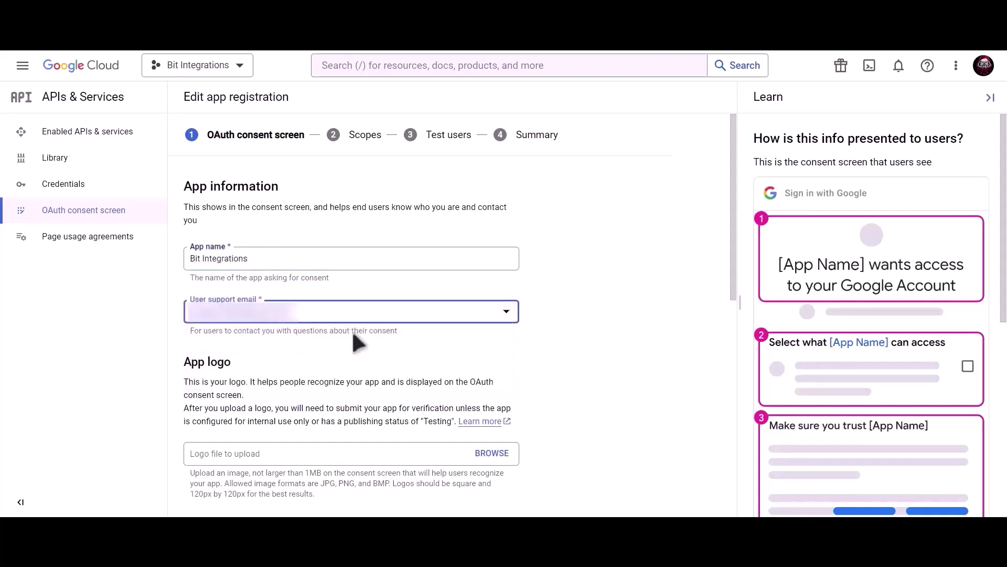
pyautogui.scroll(-9, 351, 331)
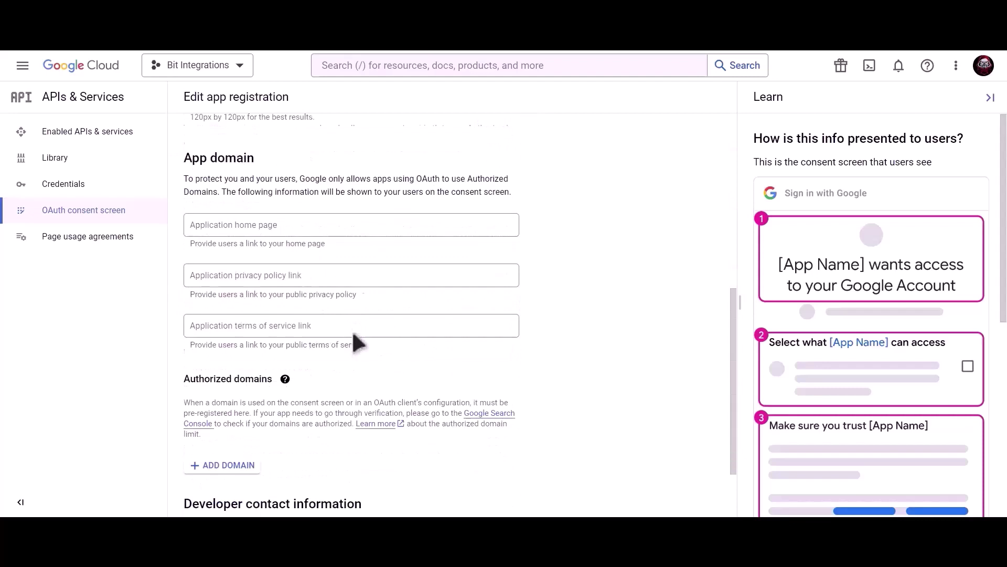
pyautogui.click(288, 439)
pyautogui.hotkey('ctrl', 'v')
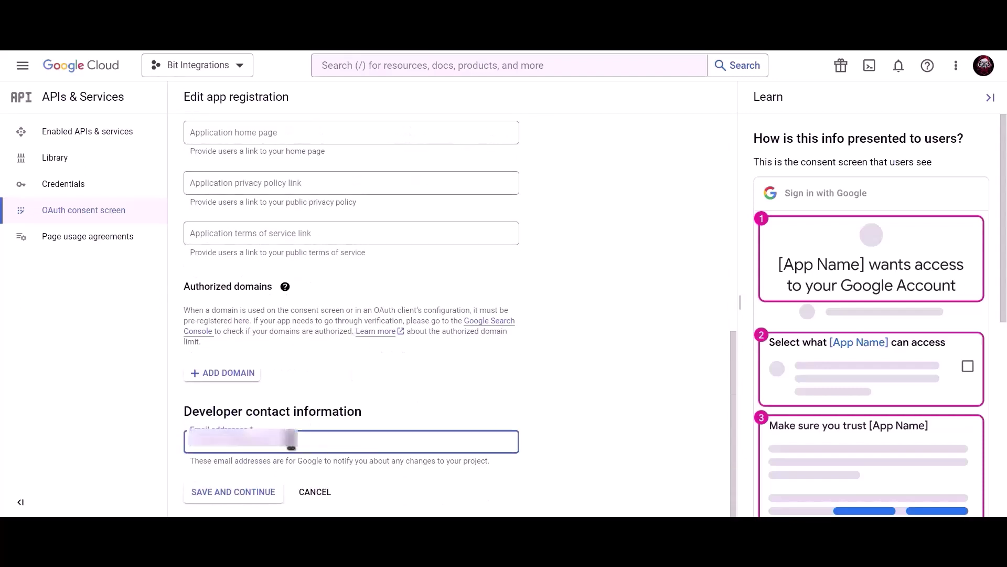
pyautogui.click(244, 495)
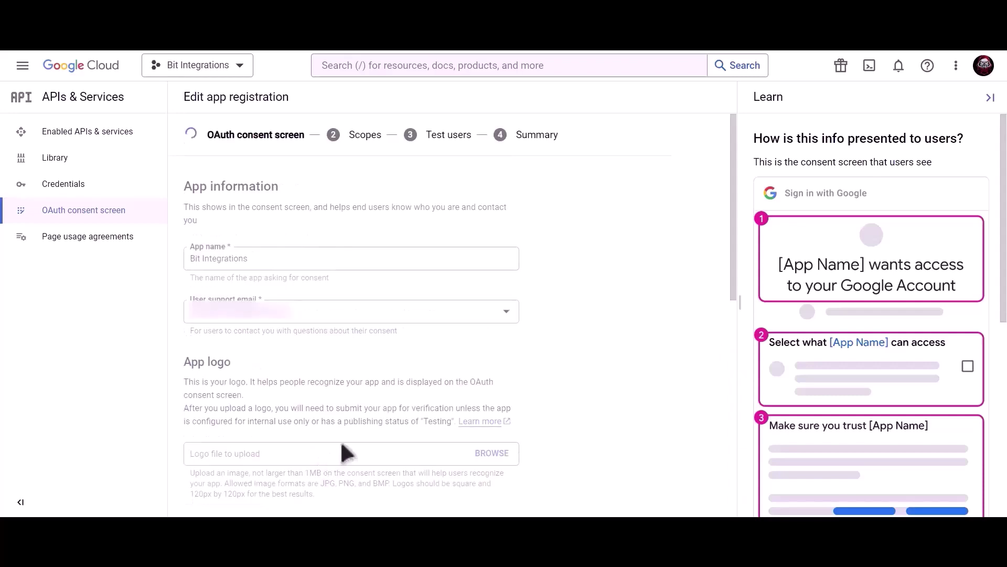
# Skip scopes and test users, return to the consent screen overview, and confirm publishing to production
pyautogui.scroll(-3, 340, 439)
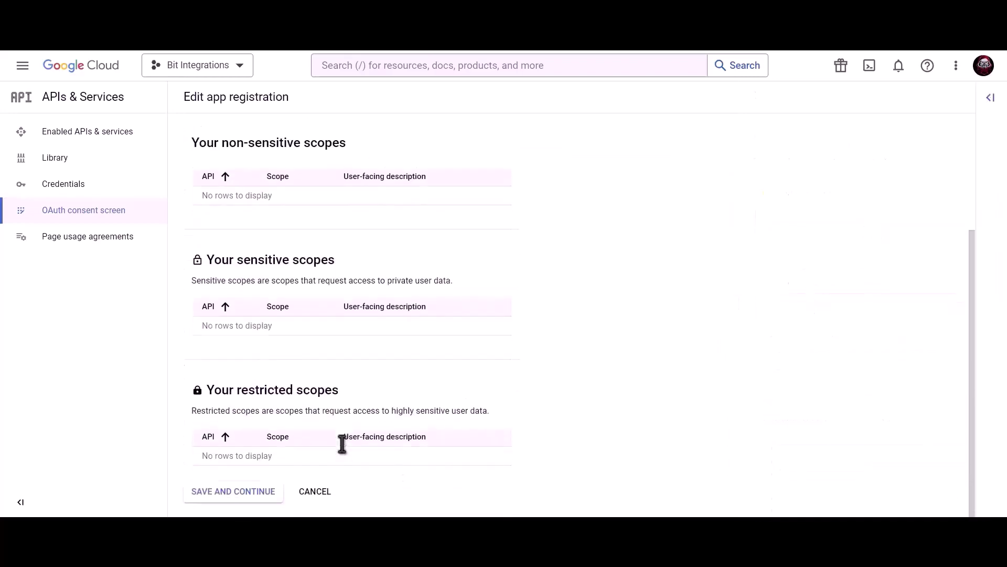
pyautogui.click(233, 495)
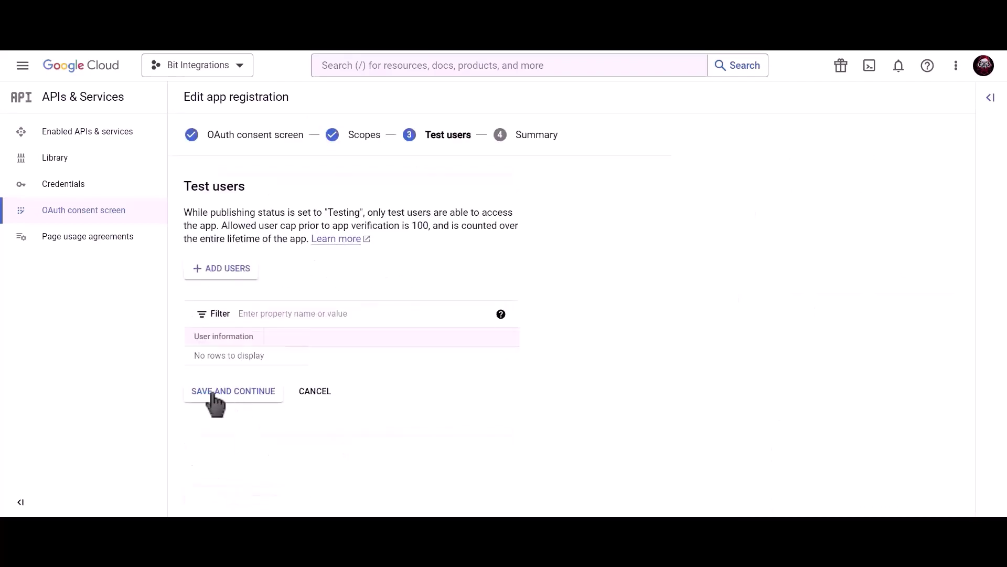
pyautogui.click(254, 401)
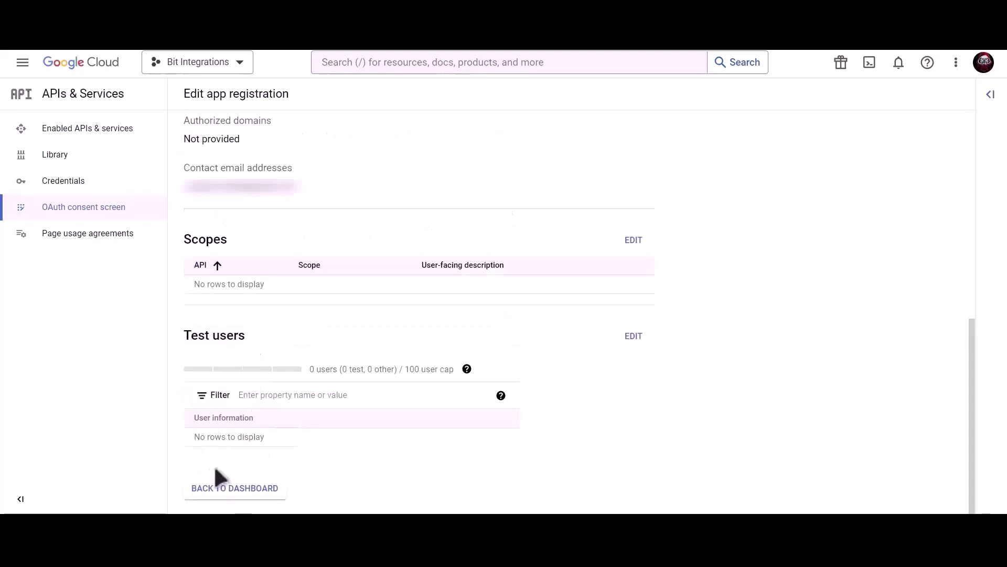
pyautogui.click(247, 489)
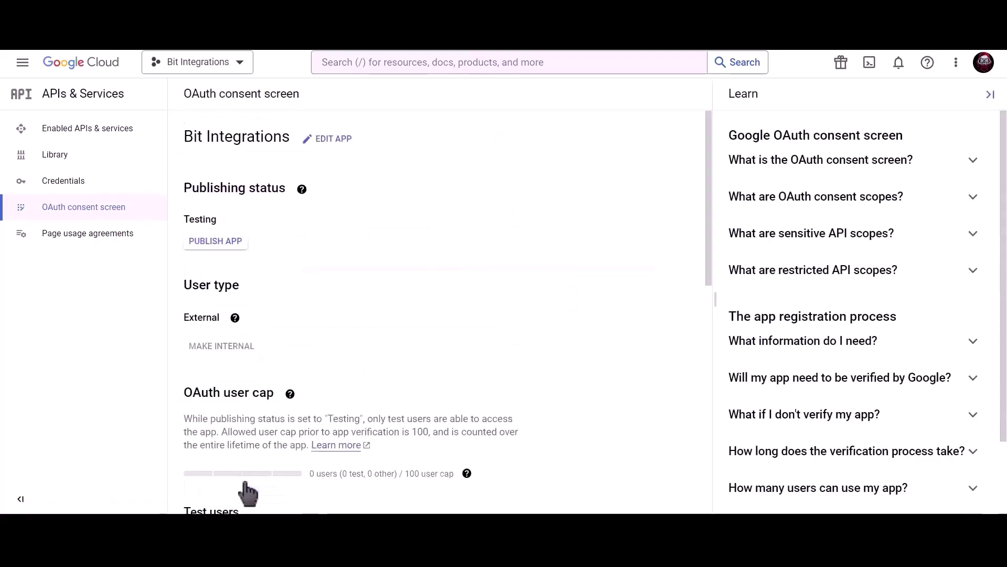
pyautogui.click(227, 248)
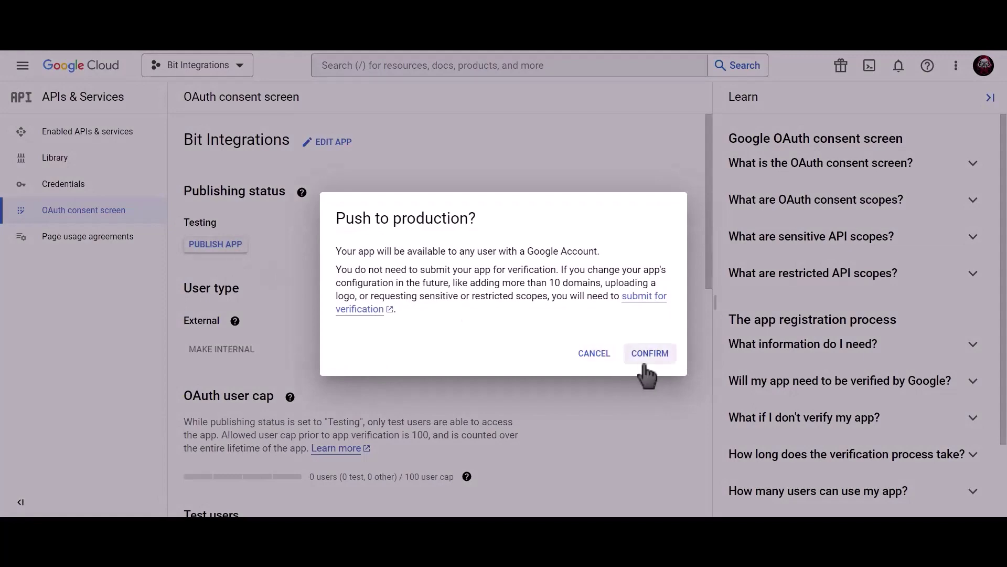
pyautogui.click(661, 356)
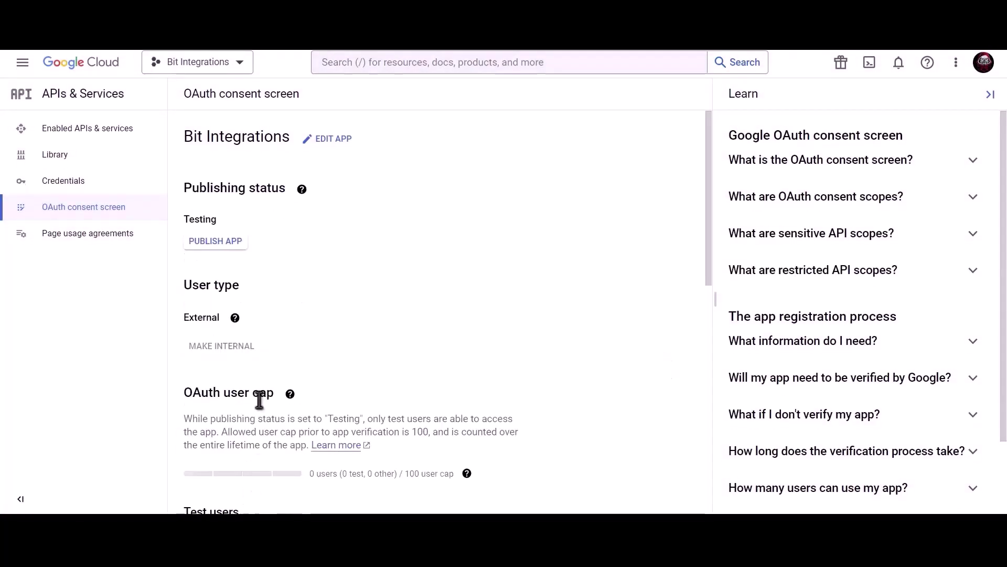
# Find the Google Calendar API through the console search and enable it for the project
pyautogui.click(132, 189)
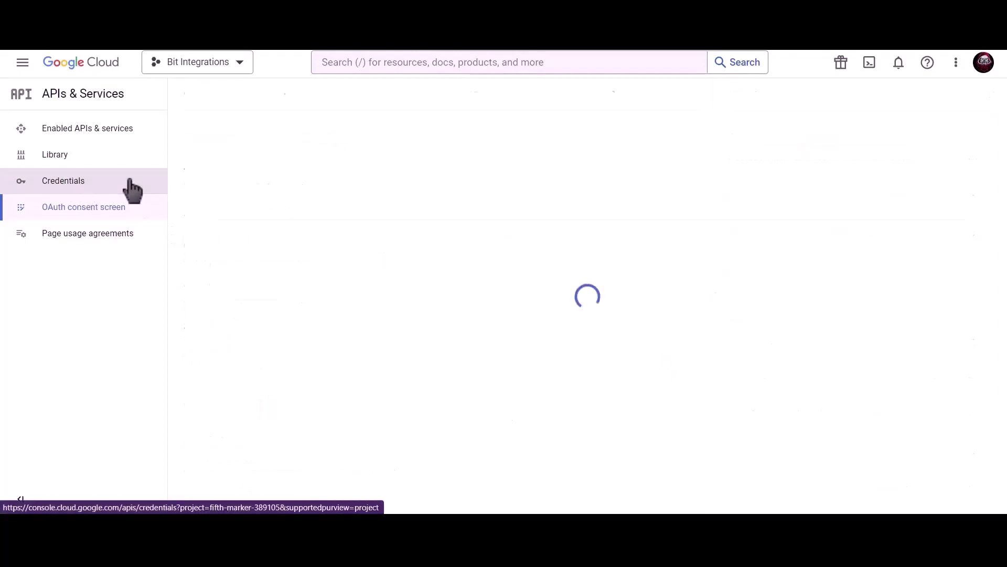
pyautogui.click(411, 60)
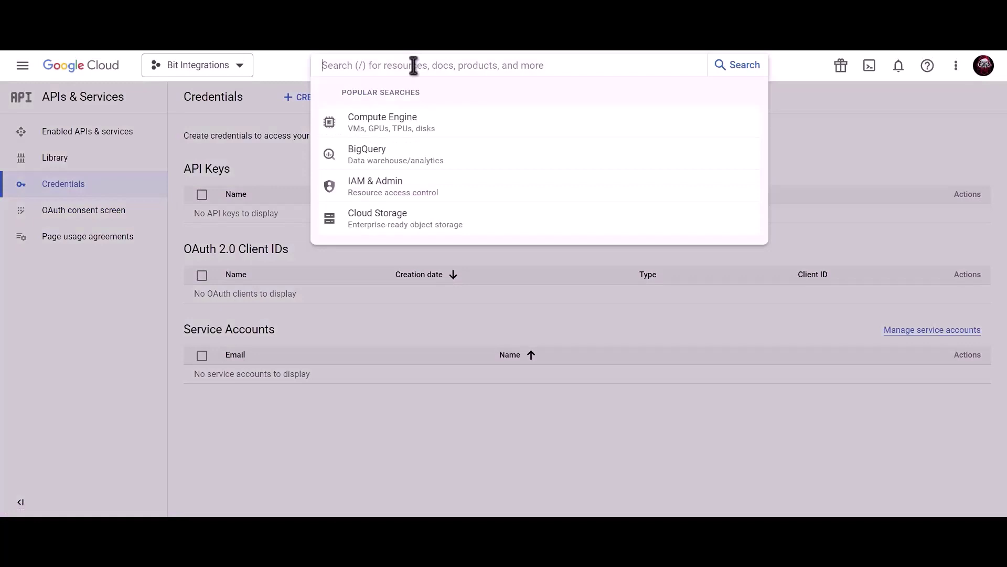
pyautogui.write('google calendar aoi')
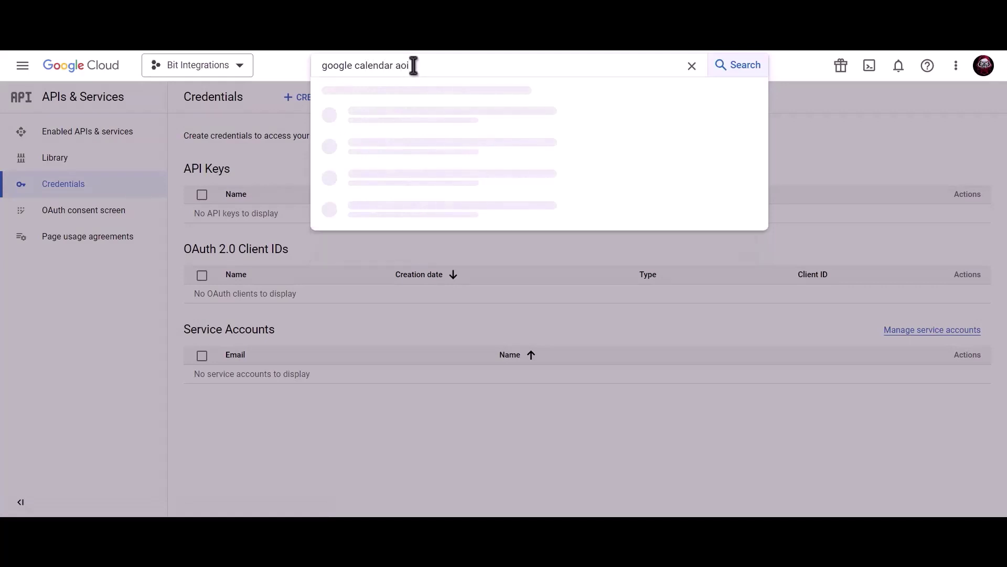
pyautogui.press('BackSpace')
pyautogui.press('BackSpace')
pyautogui.write('pi')
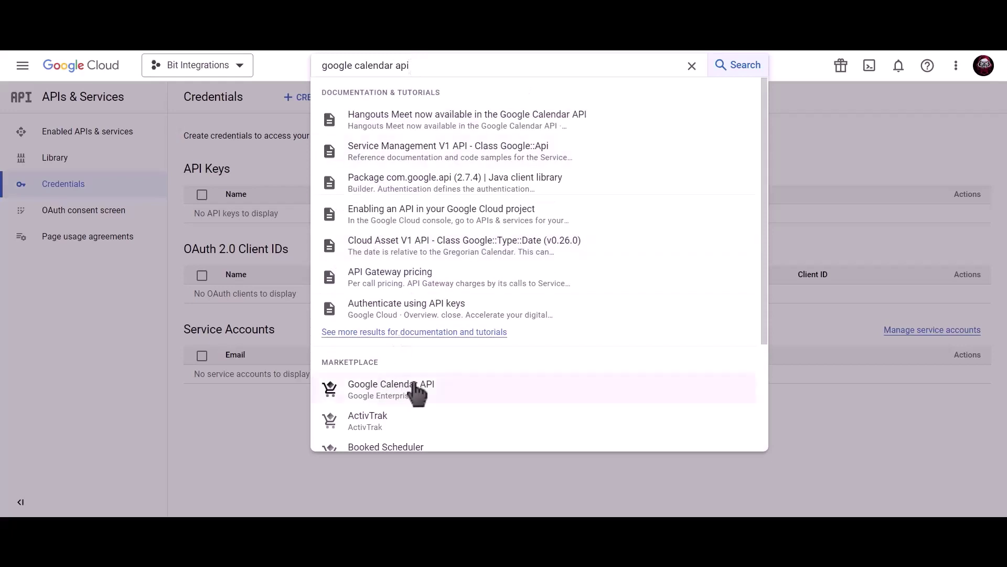
pyautogui.click(417, 391)
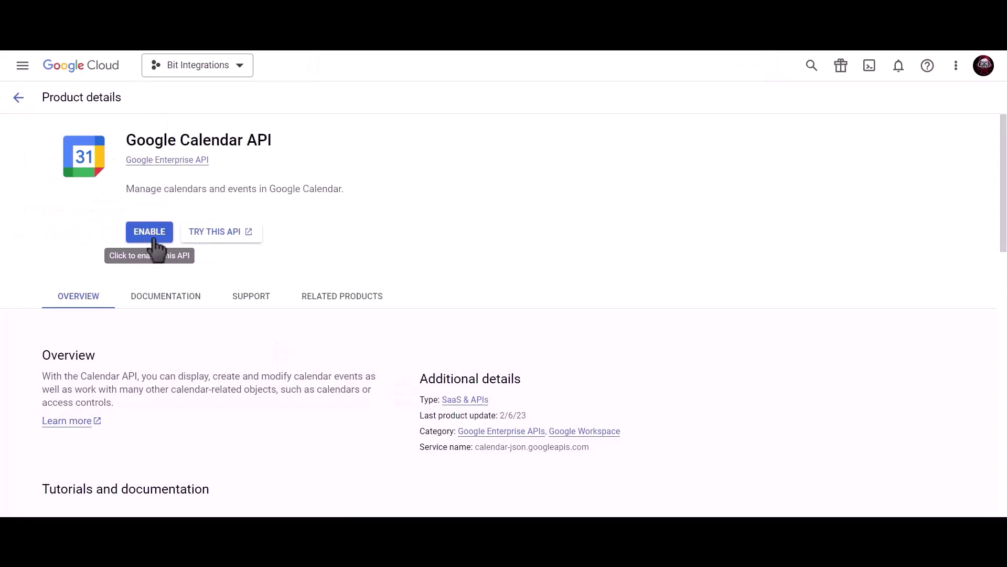
pyautogui.click(156, 246)
pyautogui.click(132, 187)
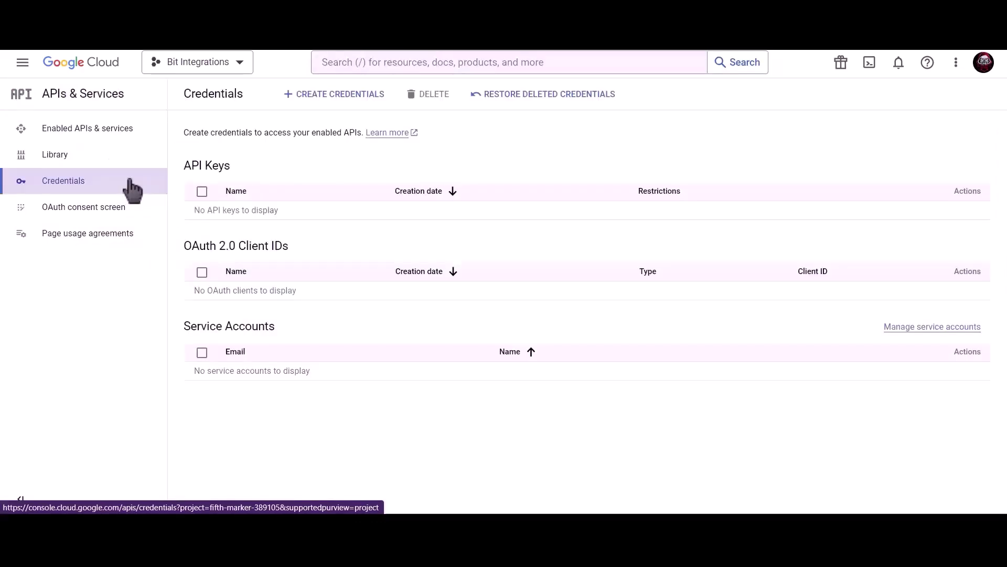
# Start a Web application OAuth client ID, renaming 'Web client 1' to 'Bit Integrations'
pyautogui.click(339, 100)
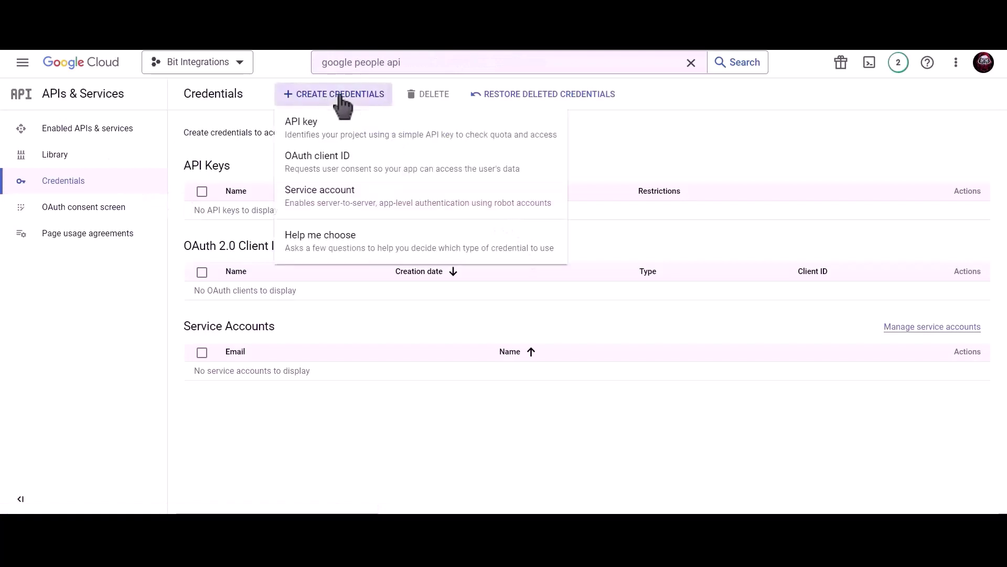
pyautogui.click(420, 175)
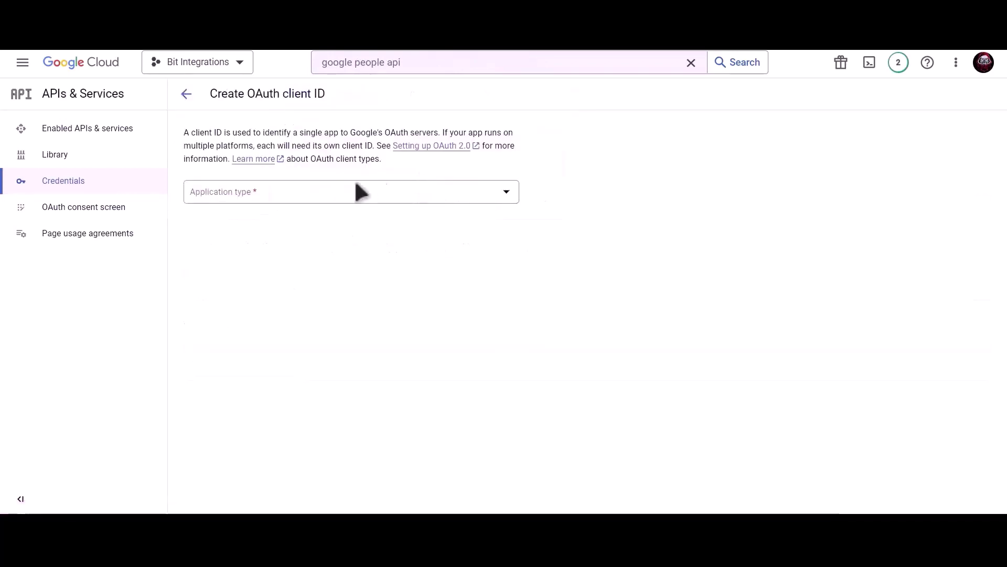
pyautogui.click(311, 194)
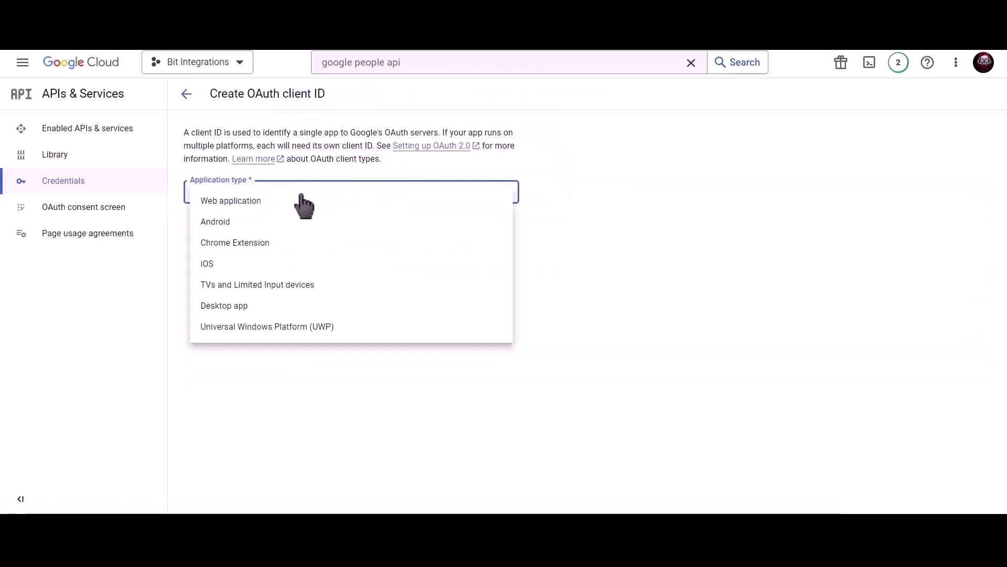
pyautogui.click(265, 205)
pyautogui.click(262, 228)
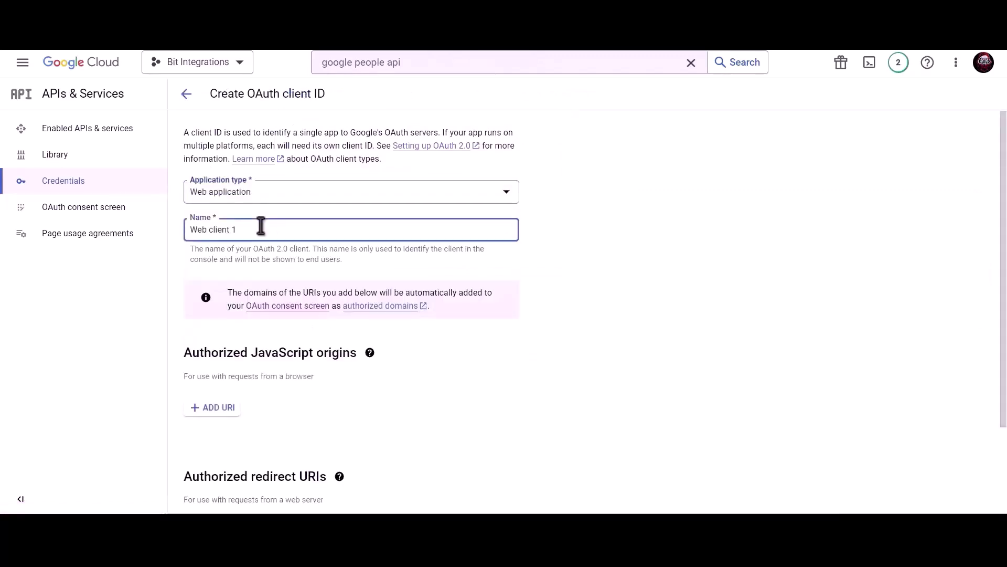
pyautogui.tripleClick(296, 229)
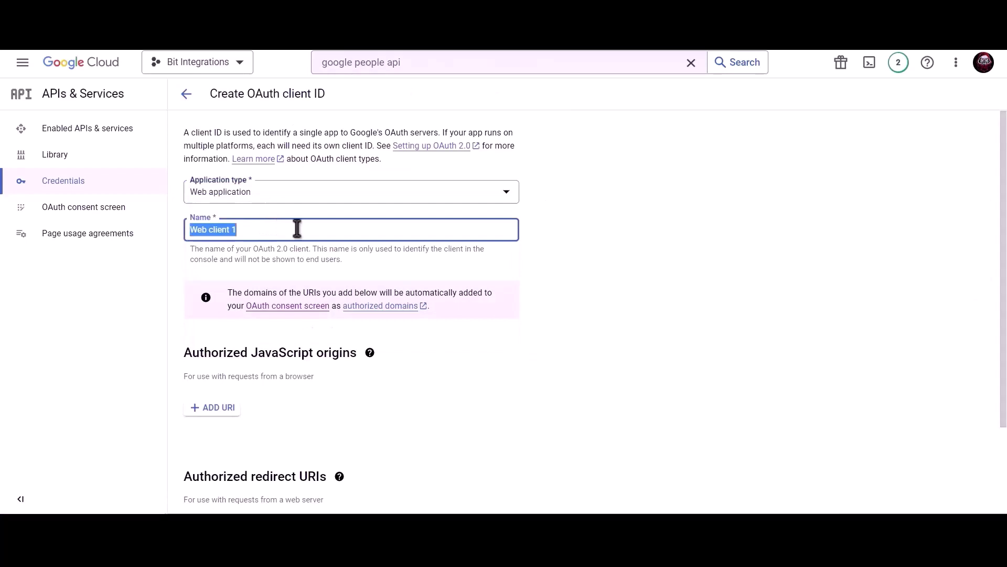
pyautogui.write('Bit')
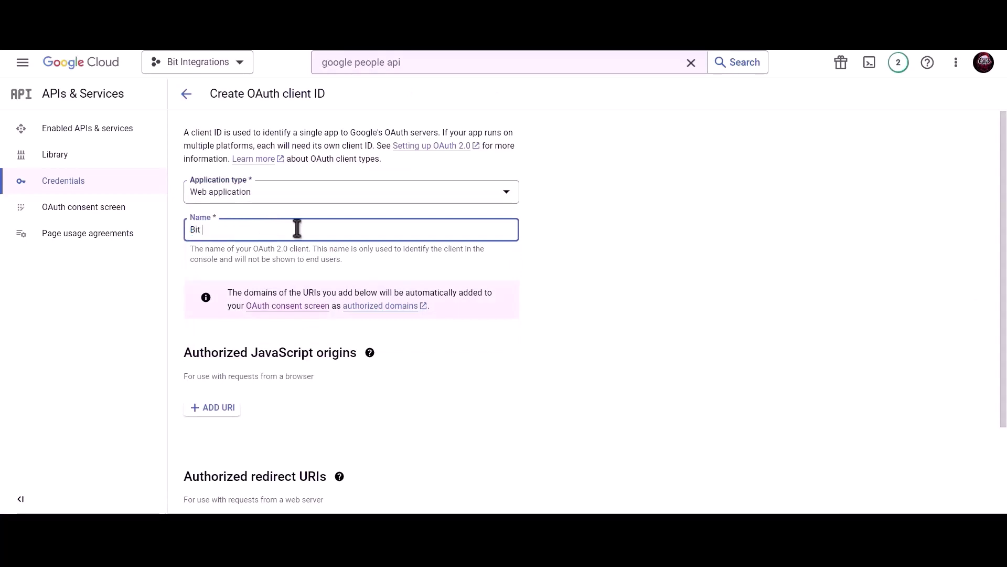
pyautogui.write(' Integrations')
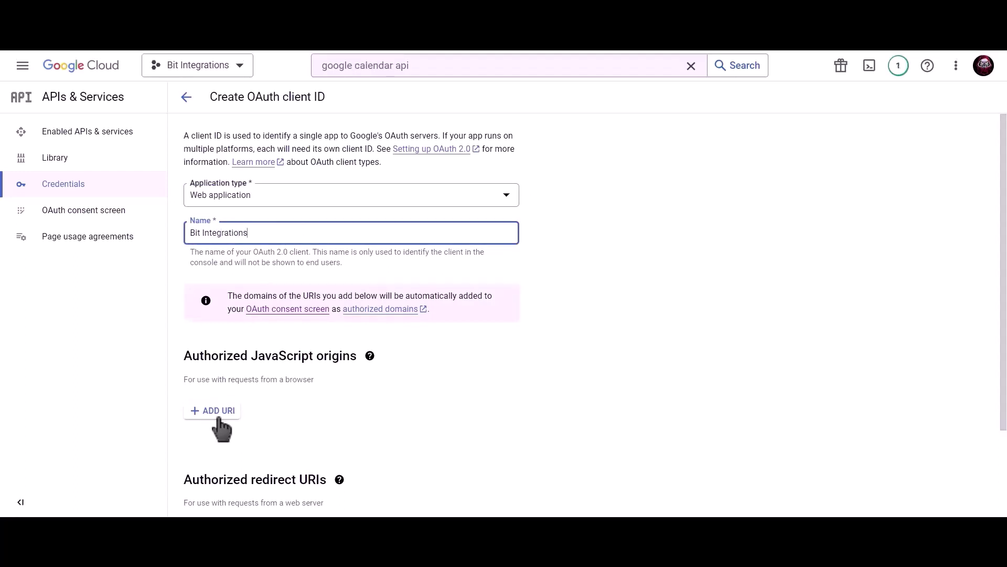
# Add the site's homepage URL as an authorized JavaScript origin
pyautogui.click(214, 408)
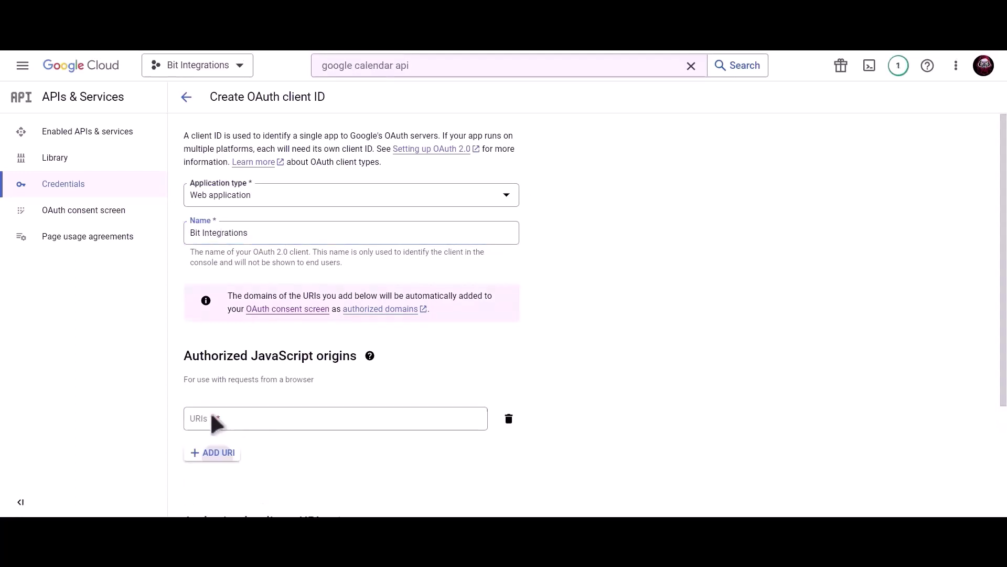
pyautogui.click(212, 414)
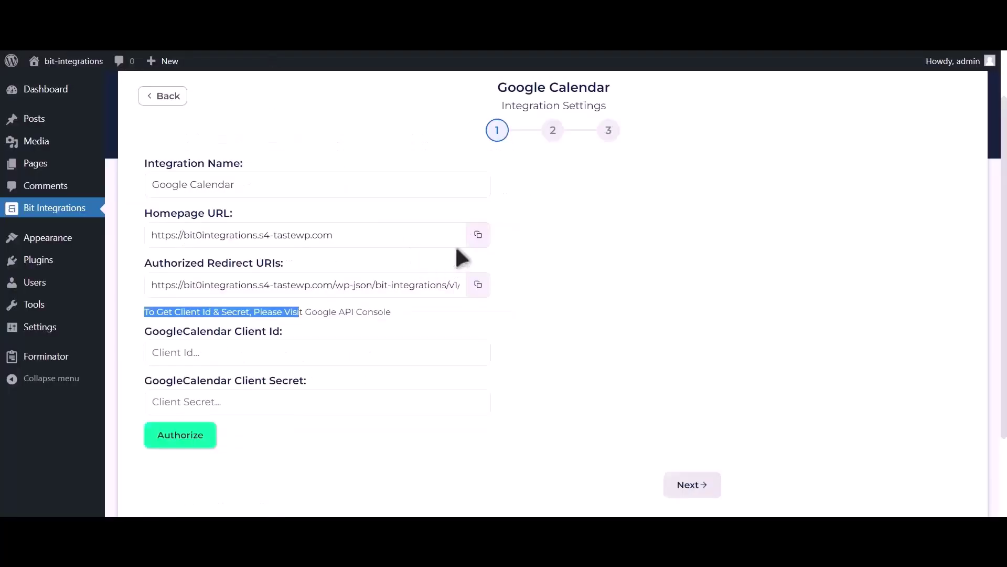
pyautogui.click(478, 236)
pyautogui.hotkey('ctrl', 'c')
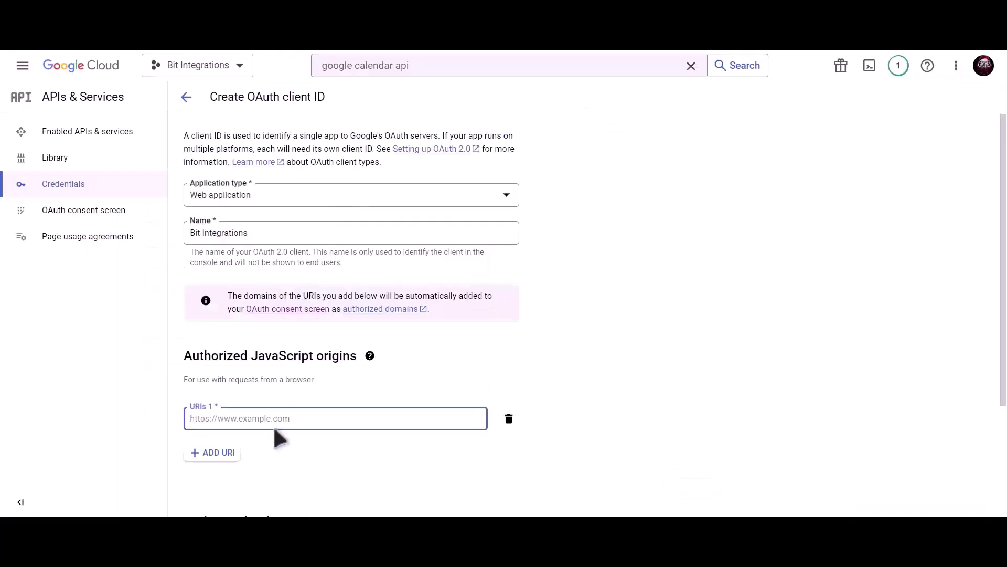
pyautogui.click(299, 418)
pyautogui.hotkey('ctrl', 'v')
pyautogui.scroll(-3, 314, 341)
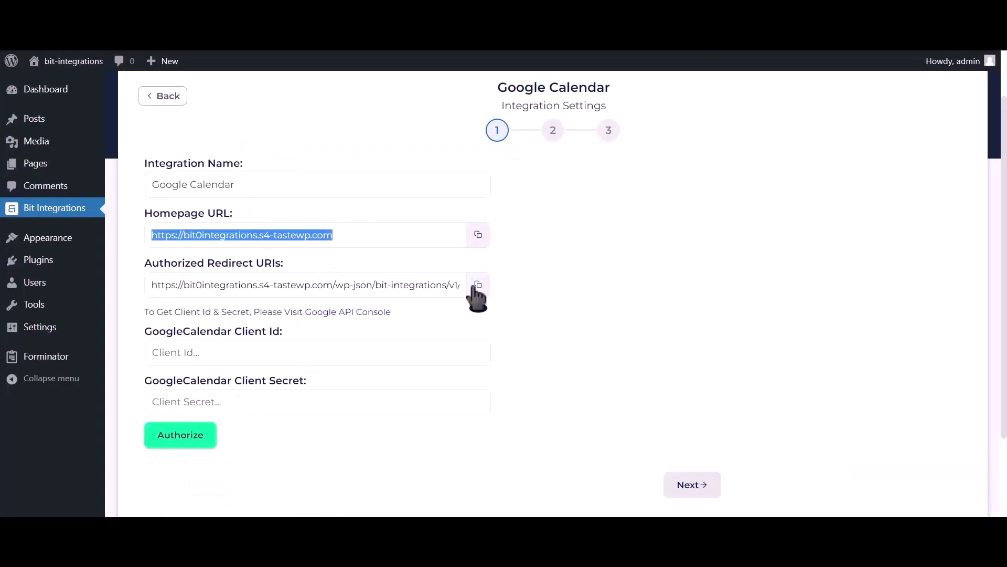
# Add the plugin's redirect URI as an authorized redirect URI
pyautogui.click(477, 286)
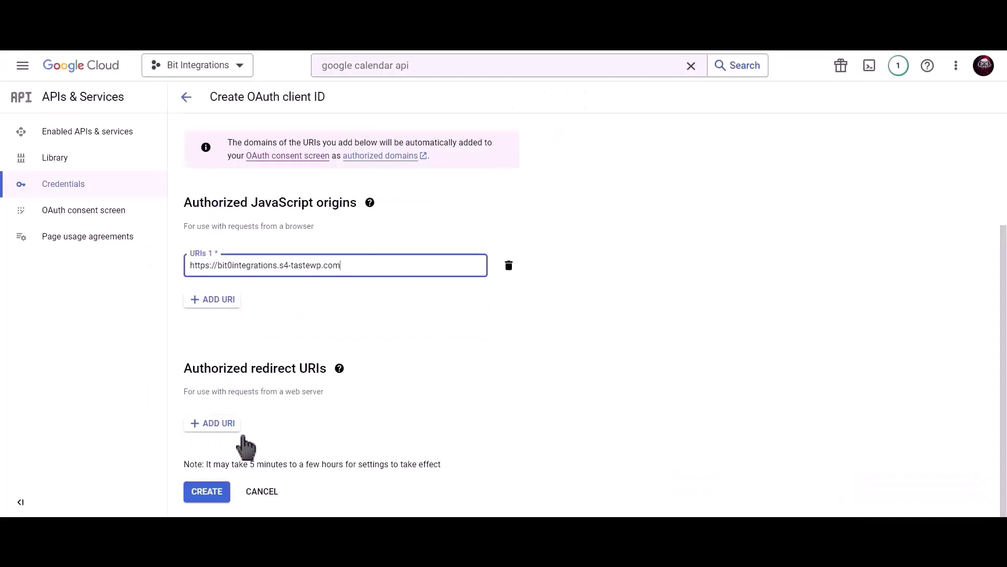
pyautogui.click(231, 423)
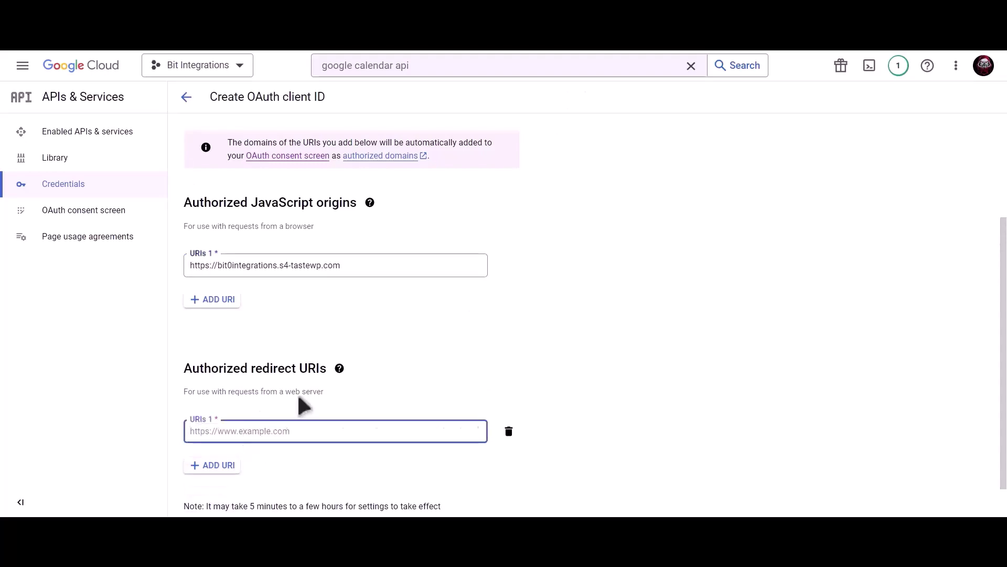
pyautogui.hotkey('ctrl', 'v')
pyautogui.scroll(-1, 319, 367)
# Create the OAuth client and paste its client ID and secret into the plugin's fields
pyautogui.click(207, 494)
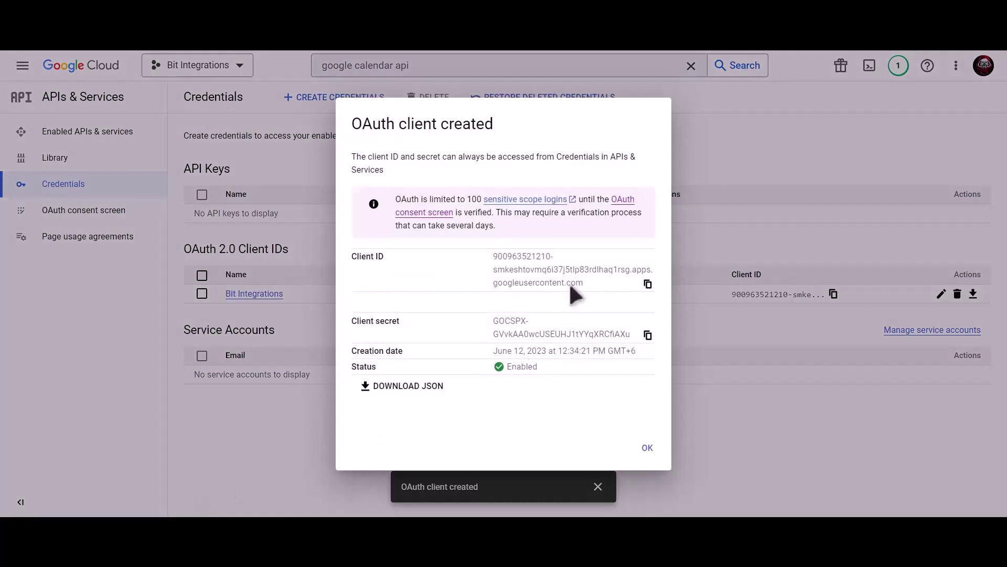
pyautogui.click(648, 286)
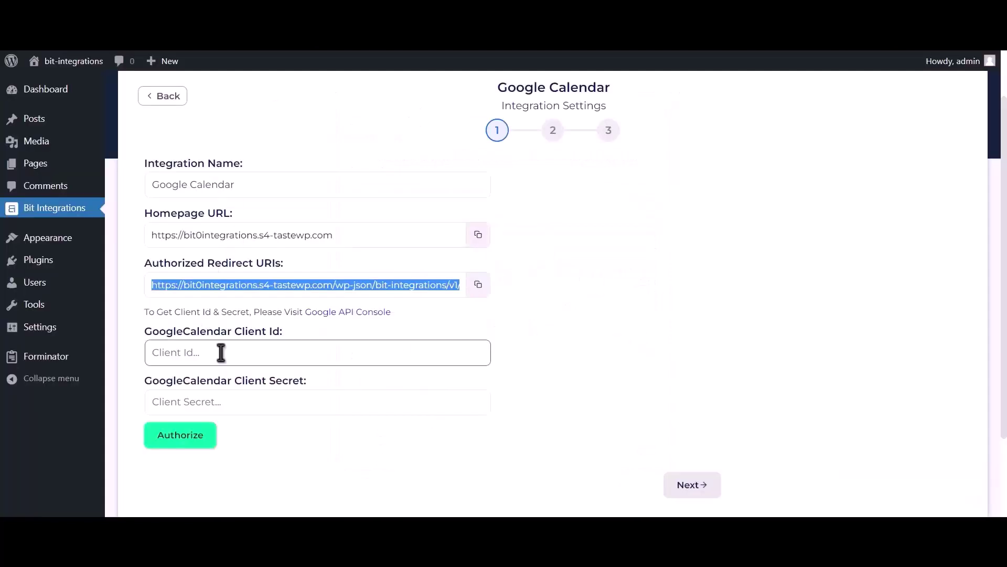
pyautogui.click(221, 353)
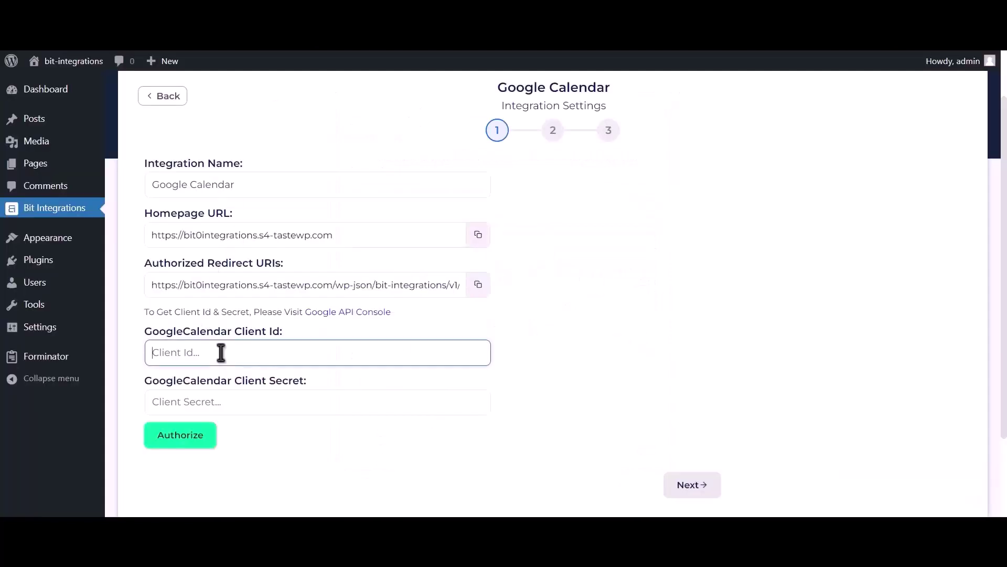
pyautogui.hotkey('ctrl', 'v')
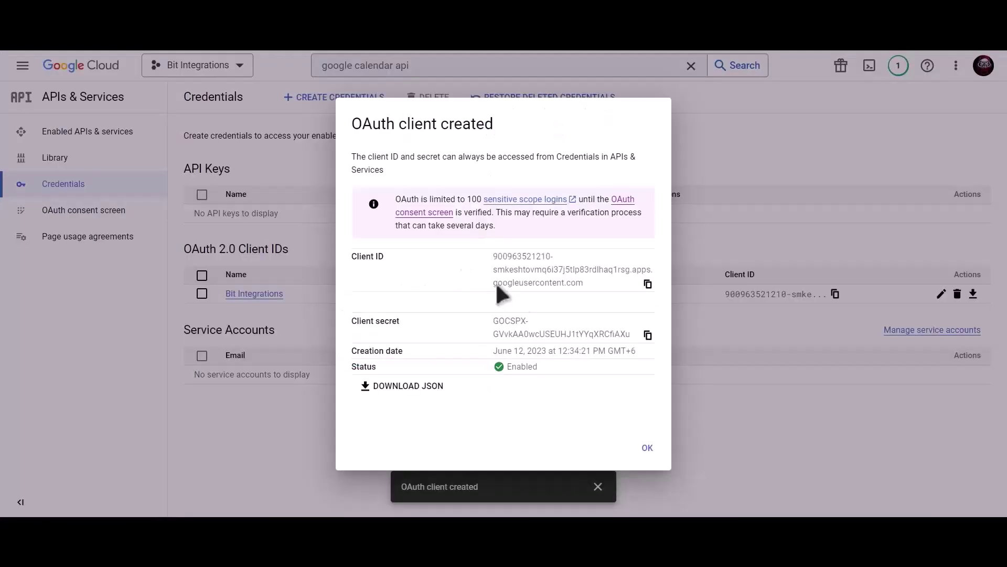
pyautogui.click(649, 336)
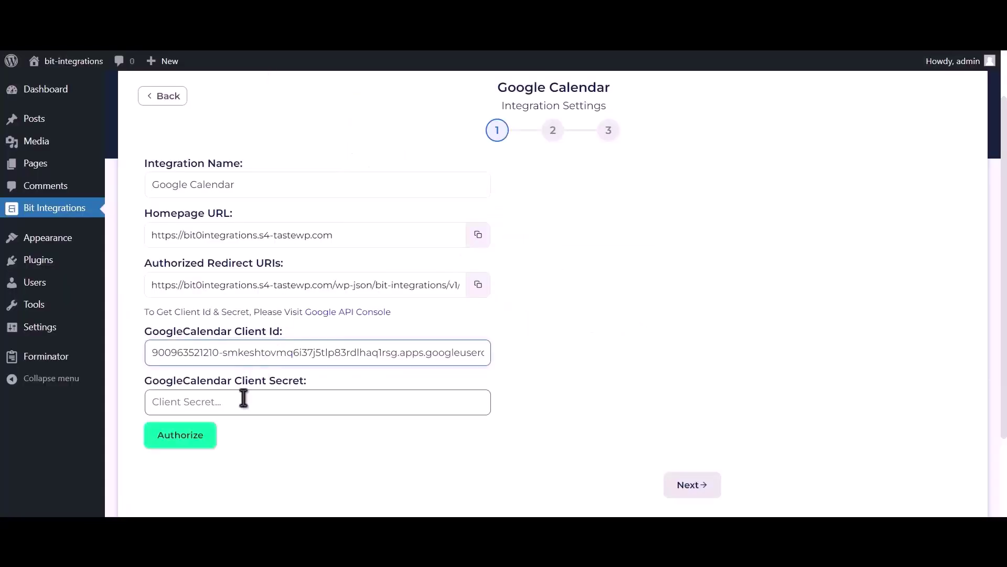
pyautogui.click(243, 397)
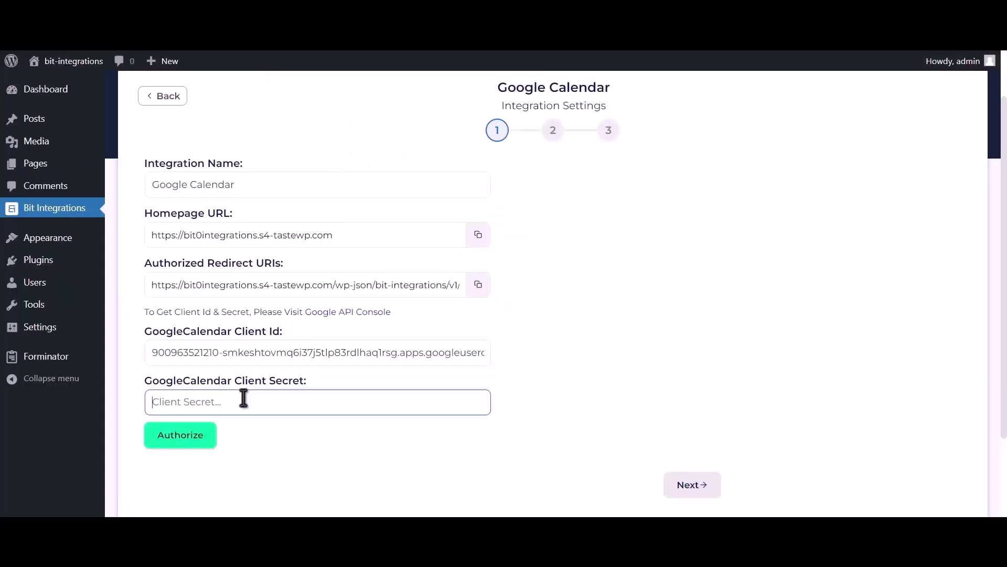
pyautogui.hotkey('ctrl', 'v')
# Authorize with the Google account, proceed past the unverified-app warning, and grant calendar access
pyautogui.click(180, 443)
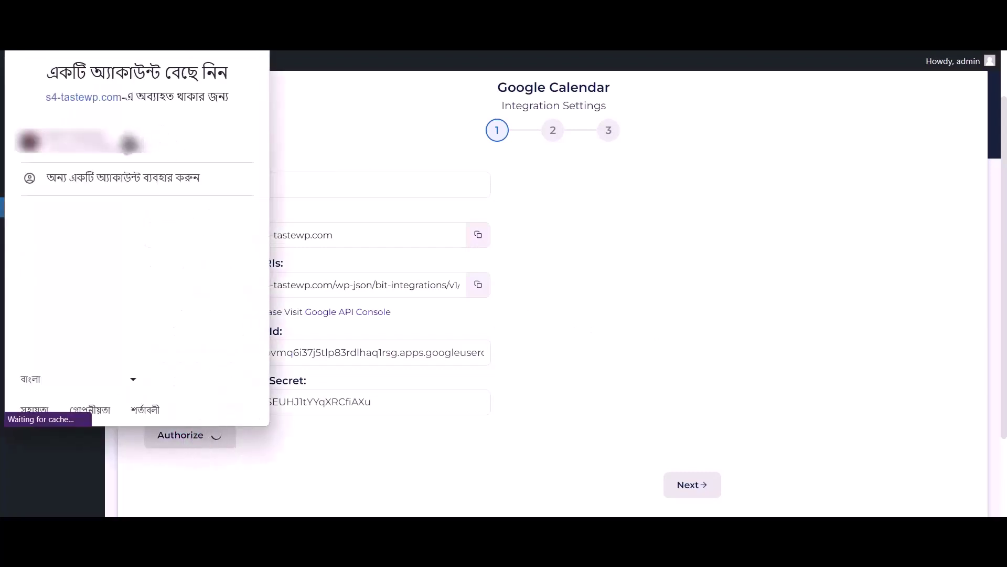
pyautogui.click(160, 139)
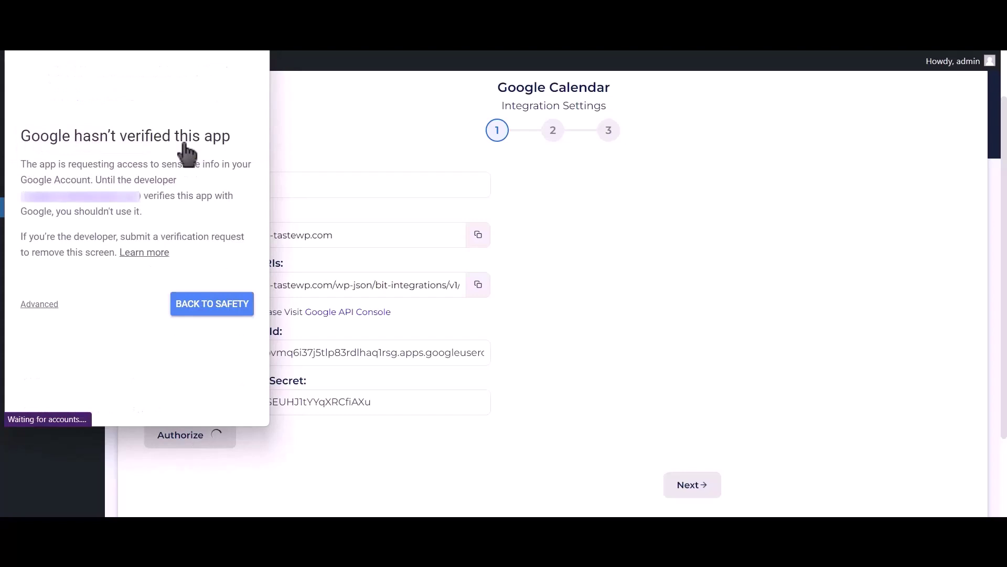
pyautogui.click(41, 304)
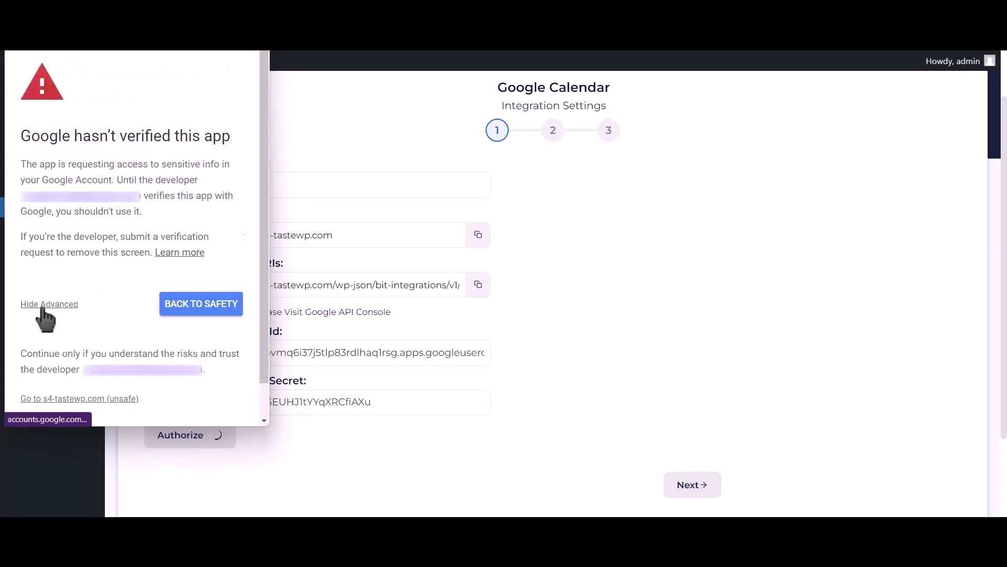
pyautogui.click(31, 399)
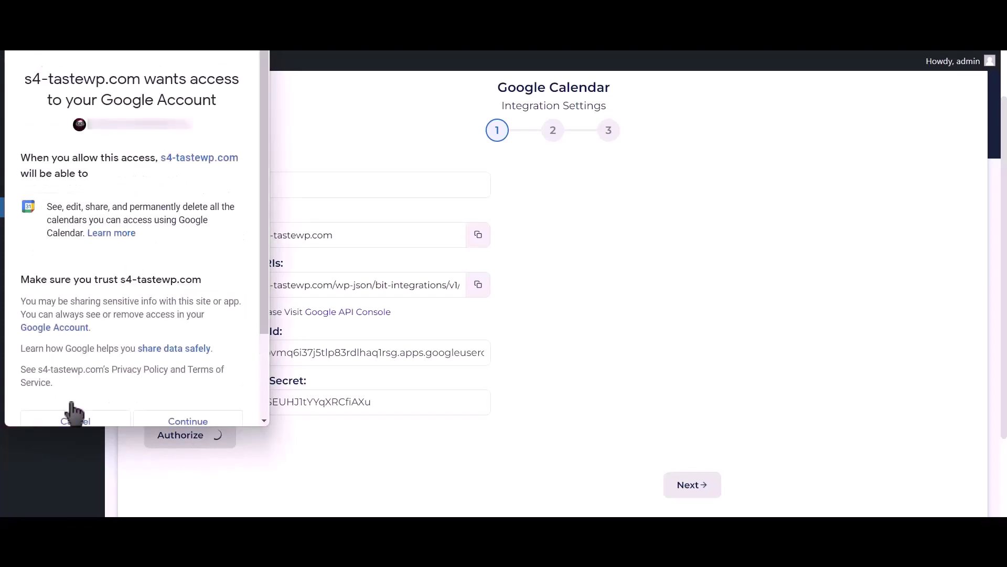
pyautogui.click(200, 421)
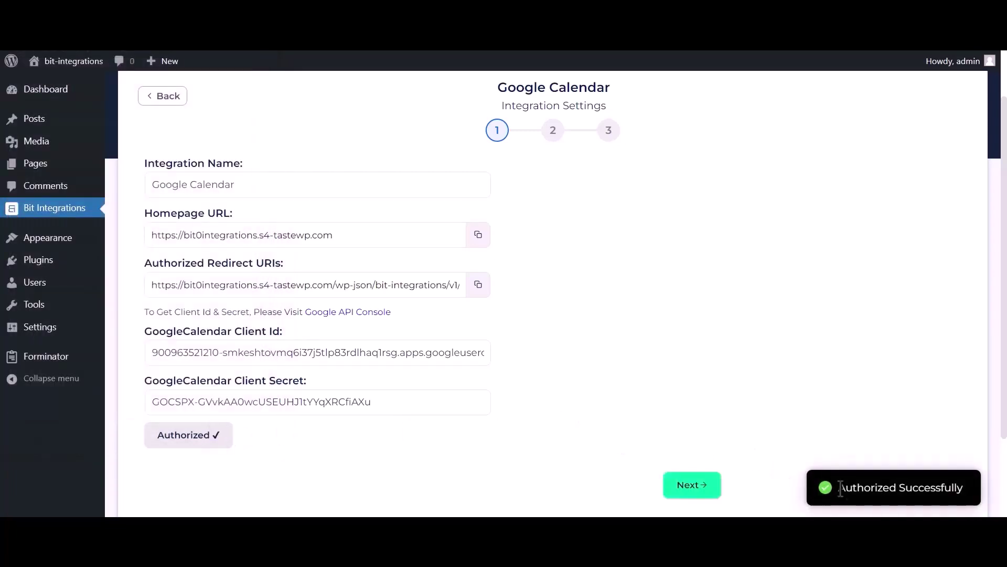
pyautogui.moveTo(841, 488); pyautogui.dragTo(982, 486)
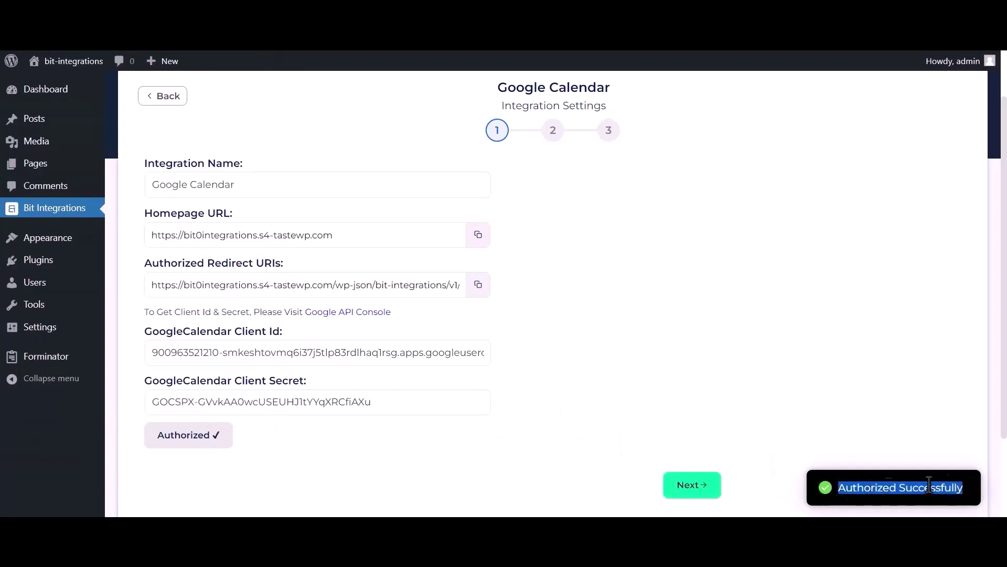
# Choose the 'Bit Integrations (owner)' calendar and set the time zone to Asia/Dhaka
pyautogui.click(704, 496)
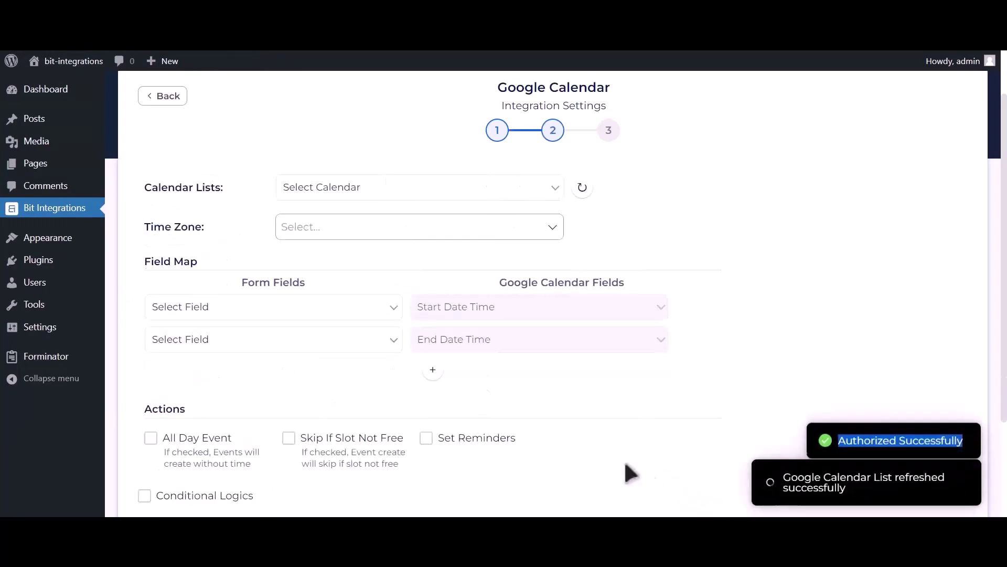
pyautogui.click(398, 193)
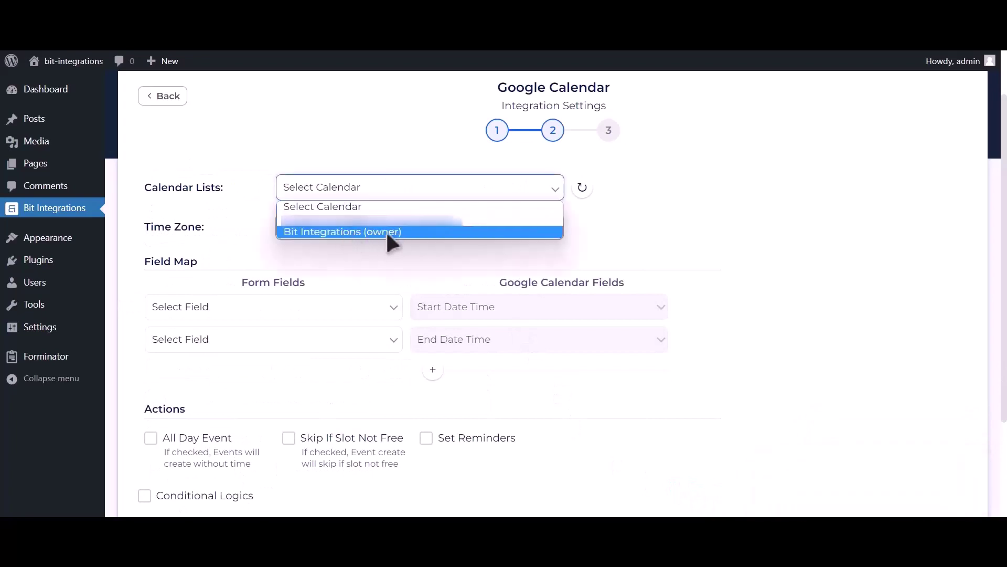
pyautogui.click(387, 234)
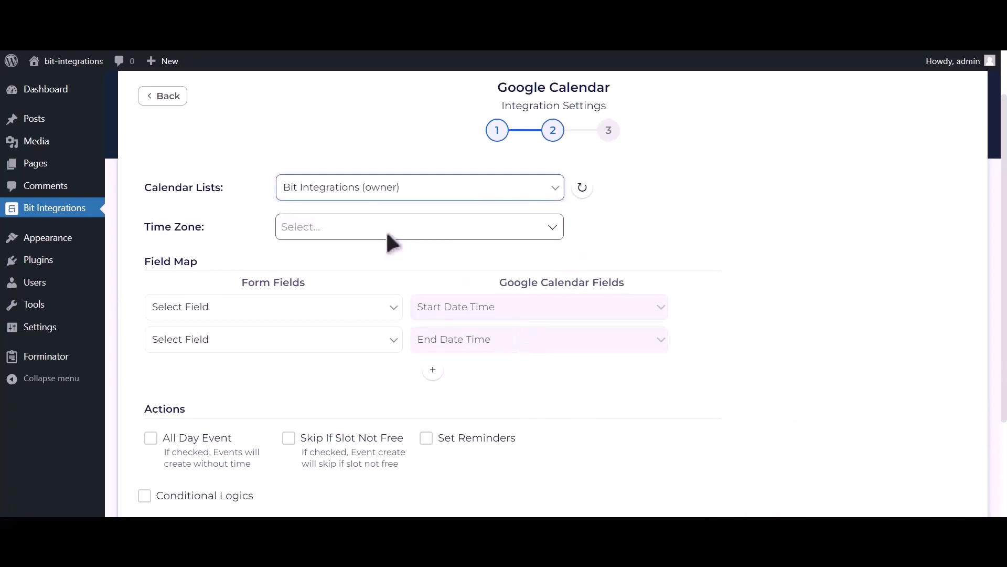
pyautogui.click(373, 227)
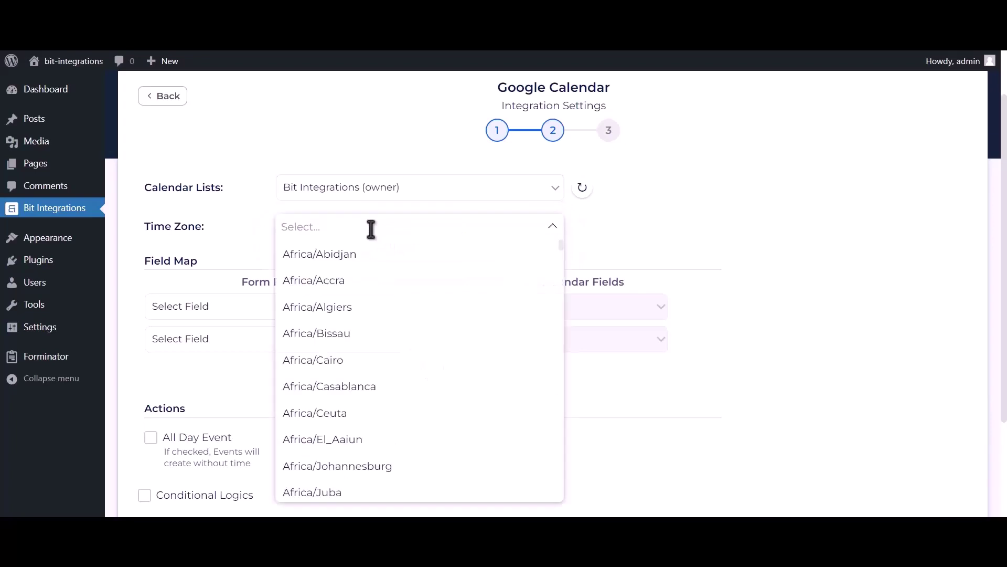
pyautogui.write('dhaka')
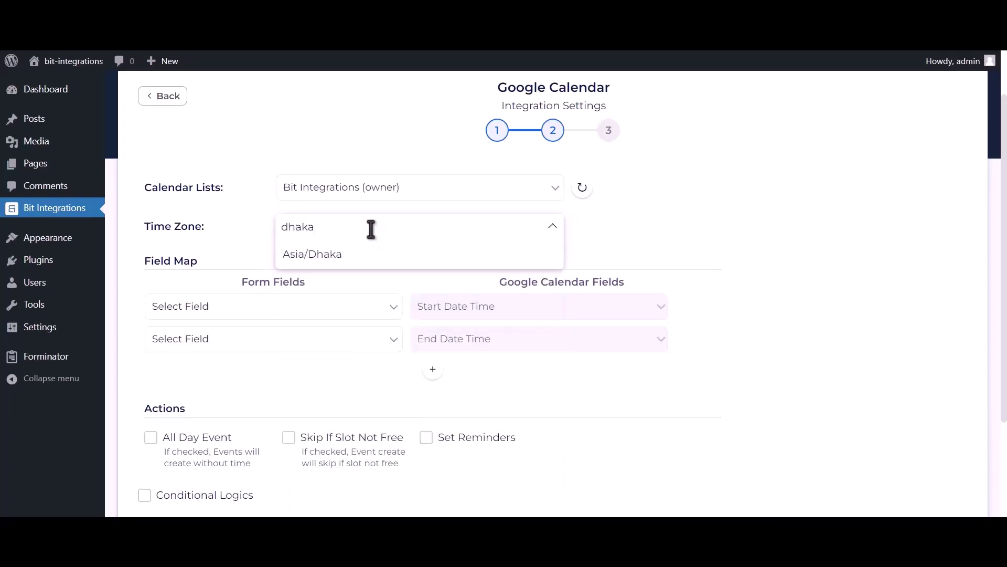
pyautogui.click(359, 257)
pyautogui.scroll(2, 384, 324)
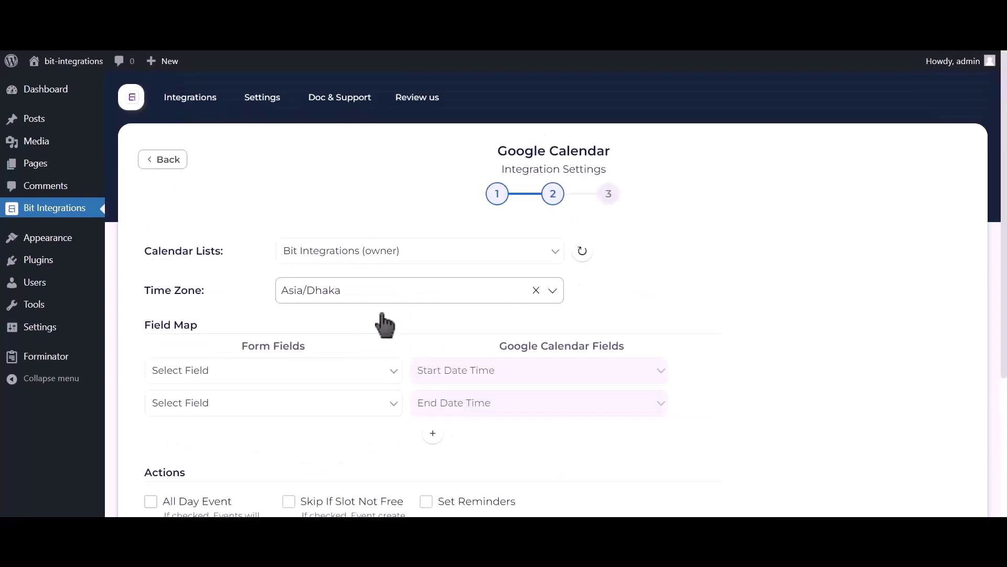
pyautogui.scroll(-2, 383, 314)
# Map Date-1 to the event start and end times, and Email Address-1 to Description
pyautogui.click(301, 262)
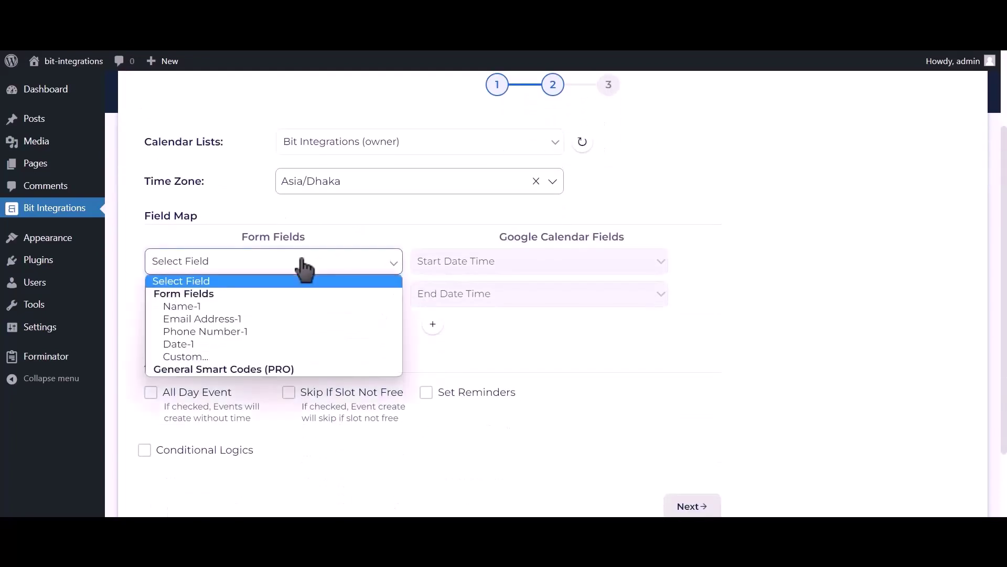
pyautogui.click(195, 343)
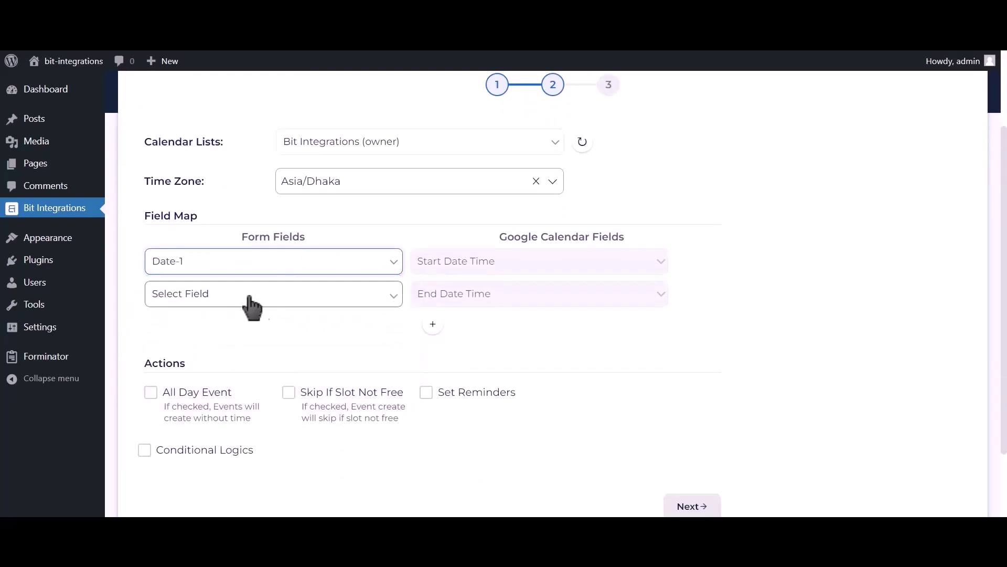
pyautogui.click(343, 302)
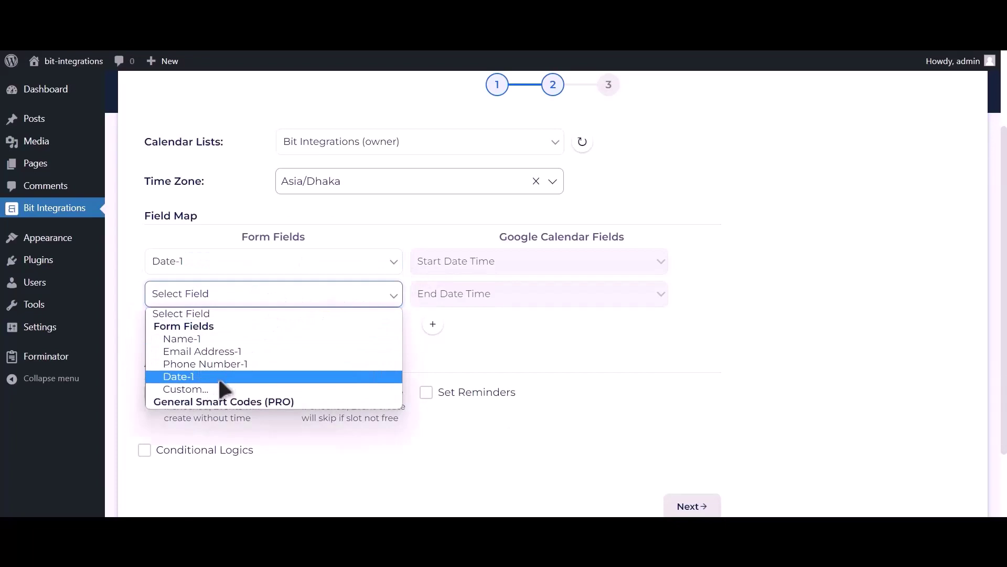
pyautogui.click(220, 377)
pyautogui.click(433, 324)
pyautogui.click(254, 327)
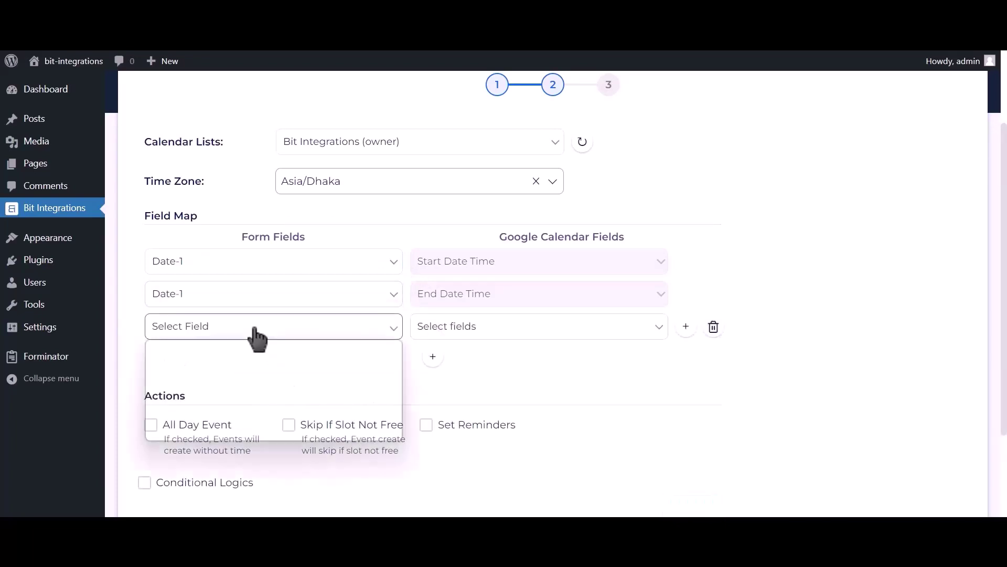
pyautogui.click(216, 383)
pyautogui.click(426, 334)
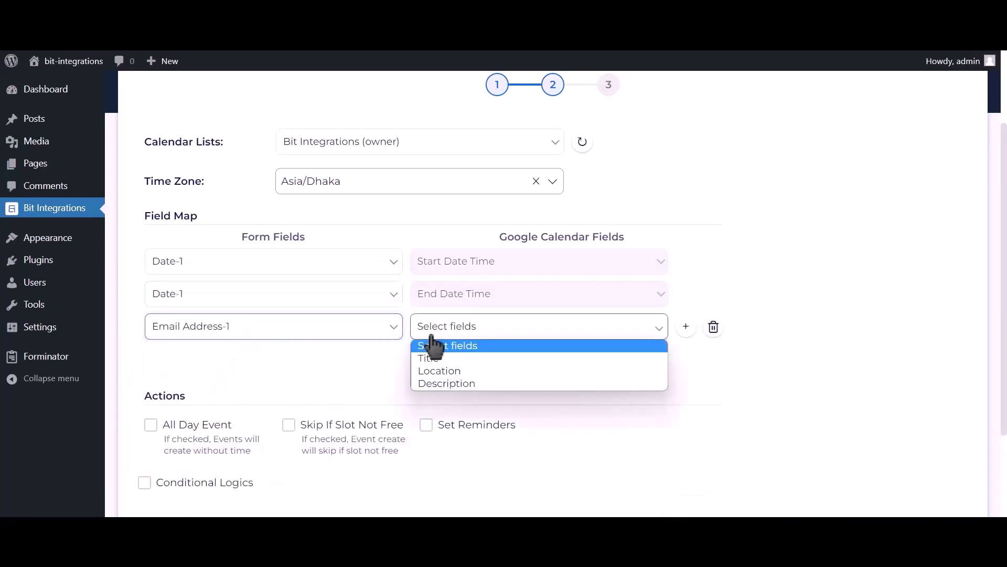
pyautogui.click(436, 382)
# Add mappings of Name-1 to the event Title and Phone Number-1 to Description
pyautogui.click(432, 357)
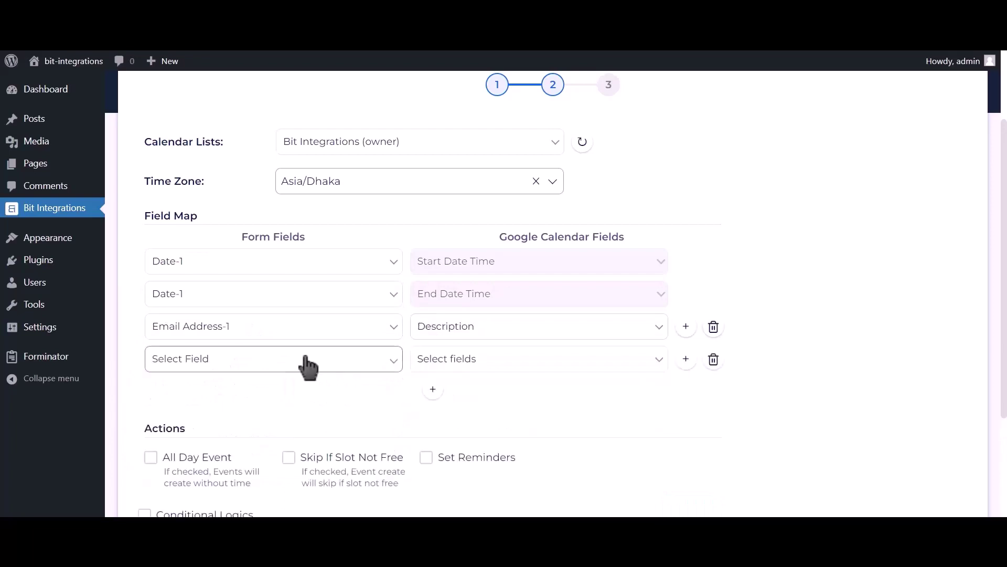
pyautogui.click(307, 362)
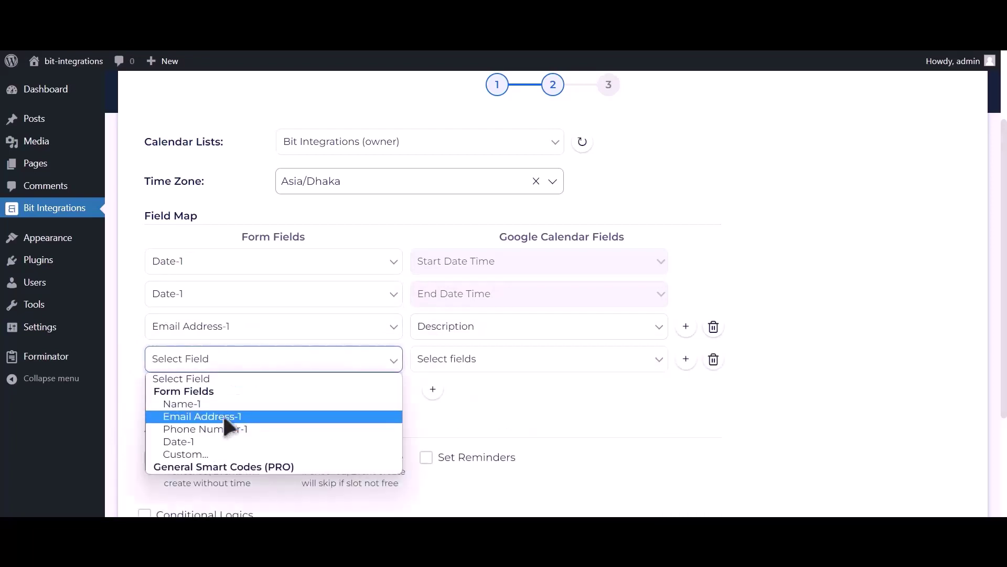
pyautogui.click(222, 404)
pyautogui.click(440, 363)
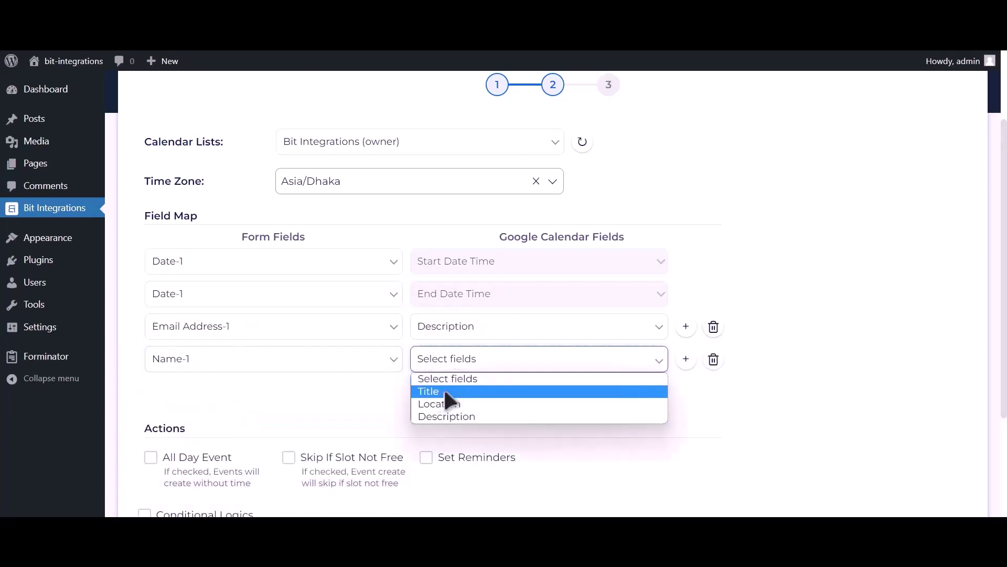
pyautogui.click(445, 392)
pyautogui.click(433, 389)
pyautogui.click(256, 397)
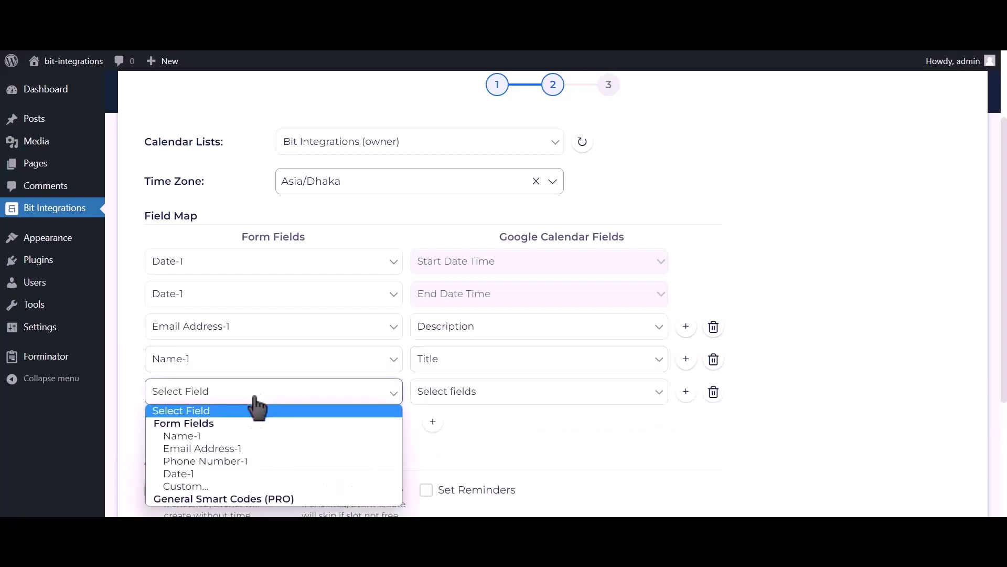
pyautogui.click(233, 460)
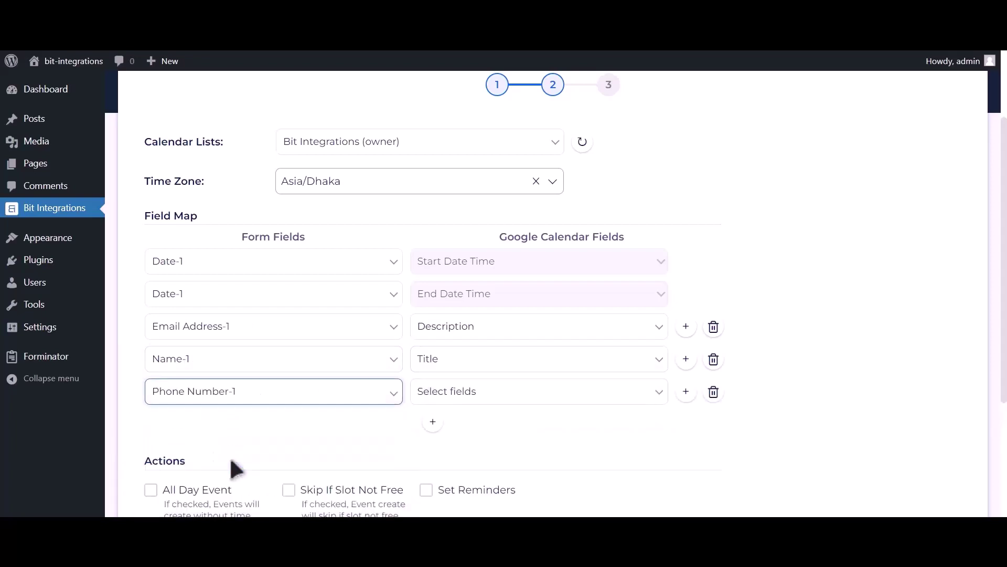
pyautogui.click(474, 403)
pyautogui.click(450, 447)
# Make the events all-day, then finish and save the integration
pyautogui.scroll(-2, 330, 401)
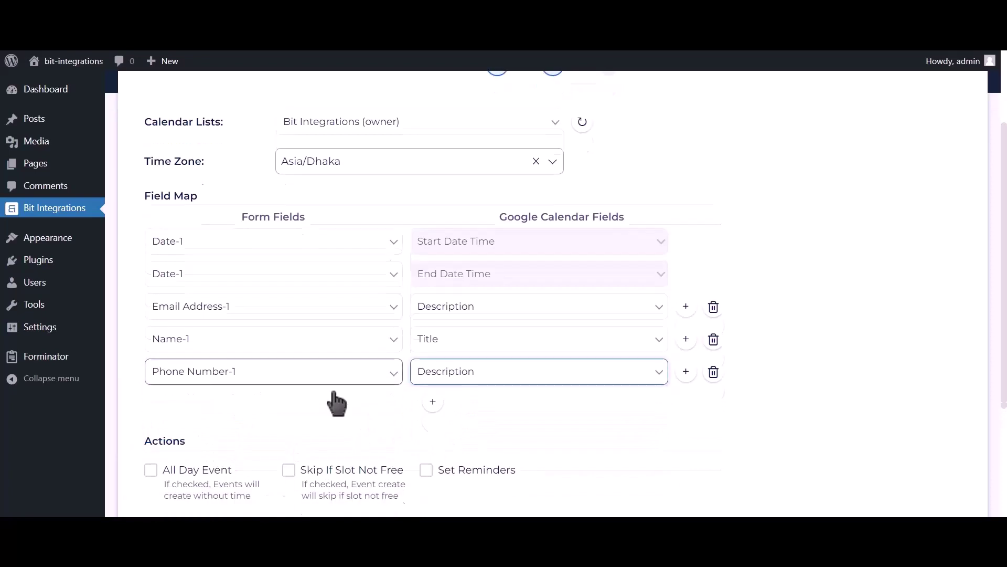
pyautogui.click(195, 385)
pyautogui.scroll(-2, 194, 388)
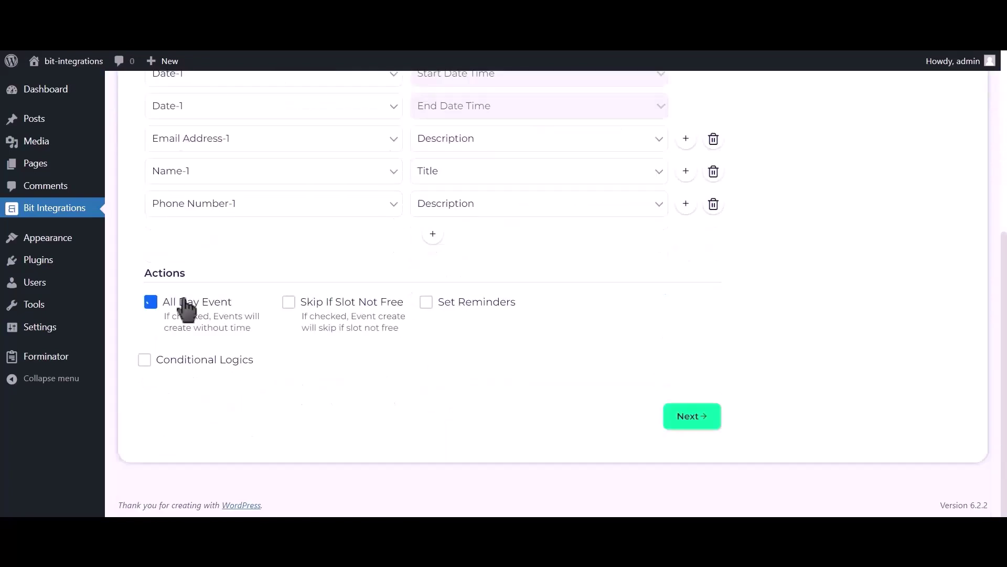
pyautogui.click(693, 419)
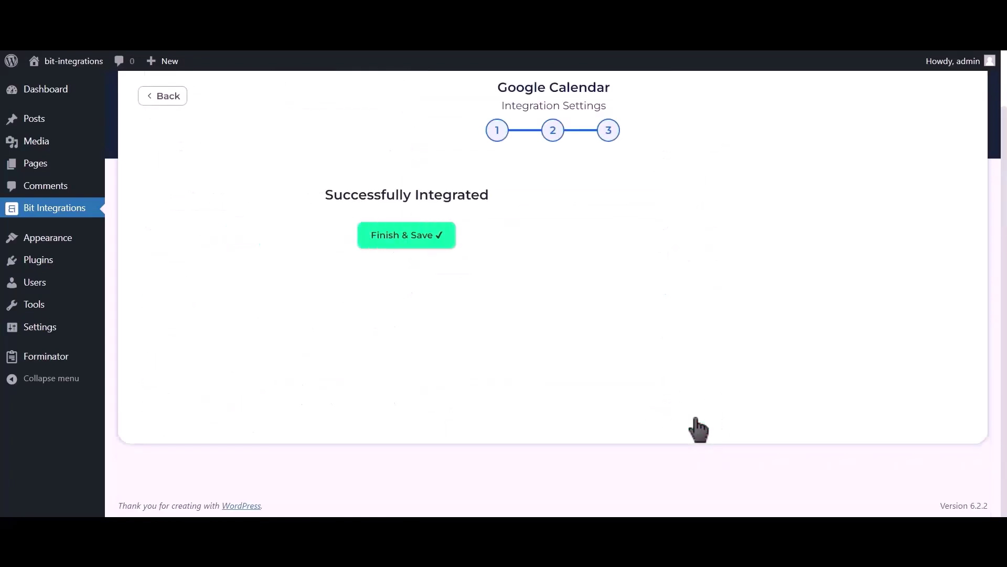
pyautogui.click(540, 247)
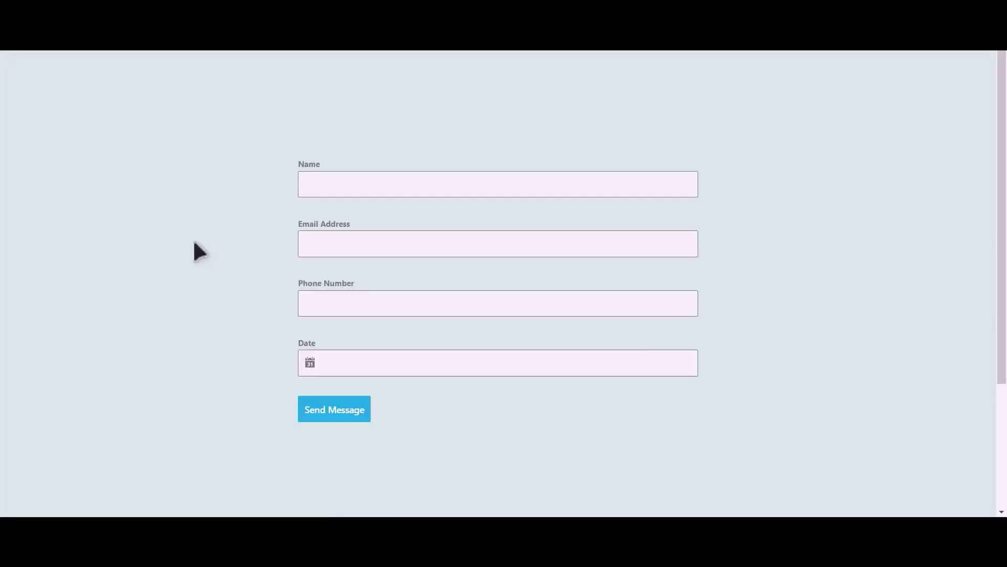
# Fill in the name 'Bit Integrations', an e-mail address and a phone number
pyautogui.click(391, 192)
pyautogui.write('Bit Integrations')
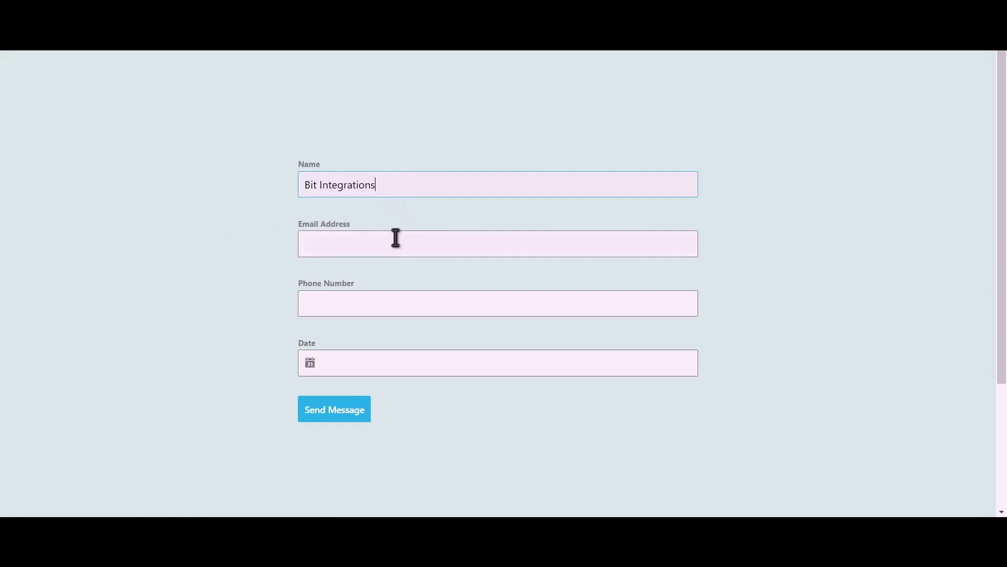
pyautogui.click(396, 239)
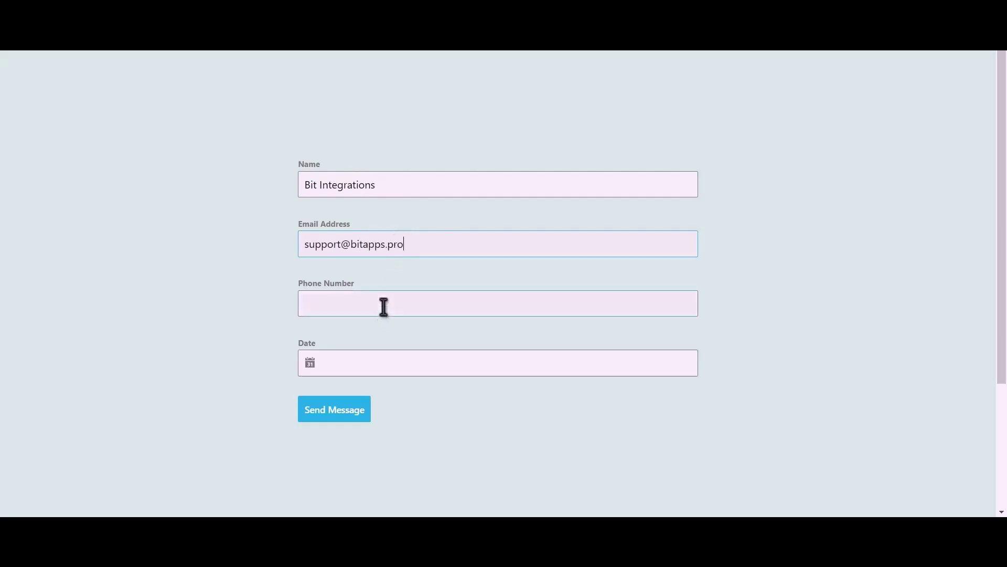
pyautogui.click(363, 298)
pyautogui.write('444555666')
# Set the date to June 13, 2023 and submit the form
pyautogui.click(355, 362)
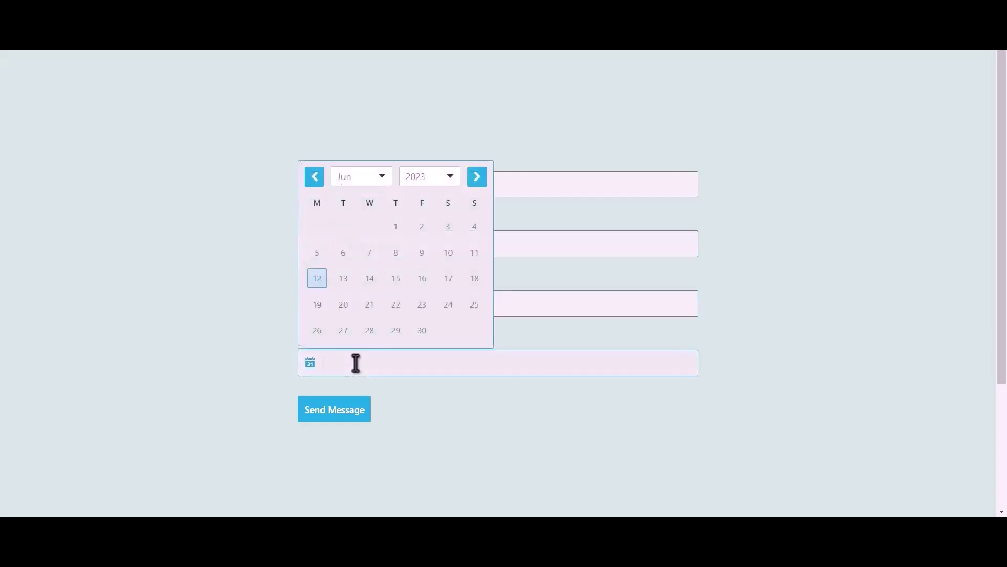
pyautogui.click(345, 281)
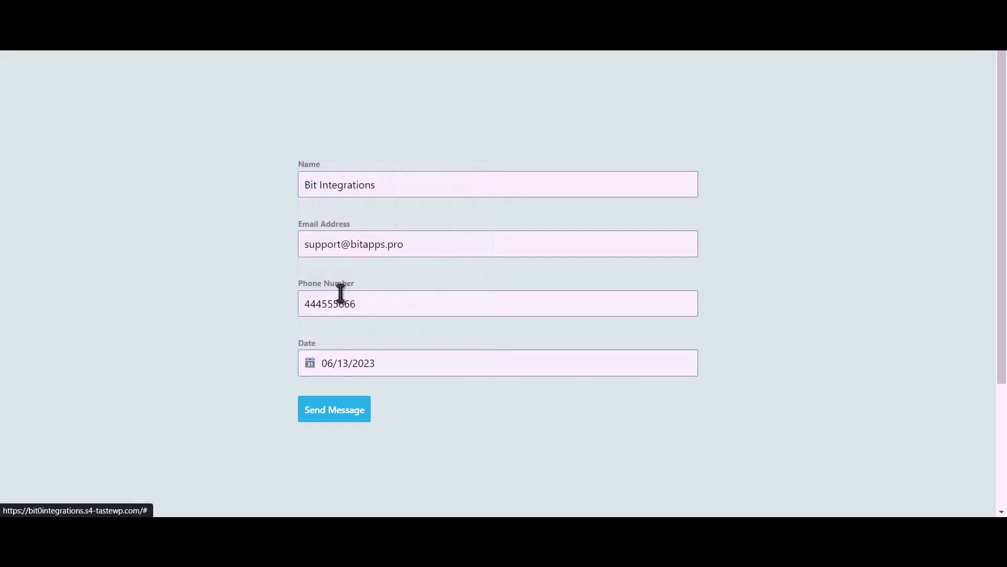
pyautogui.click(353, 417)
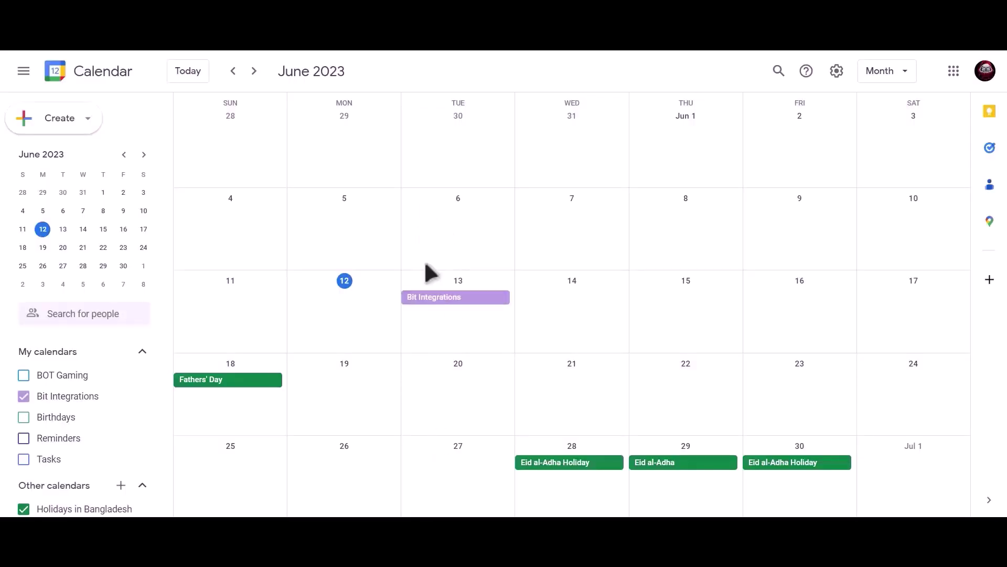
# Open the Bit Integrations event on June 13 to view its details
pyautogui.click(493, 305)
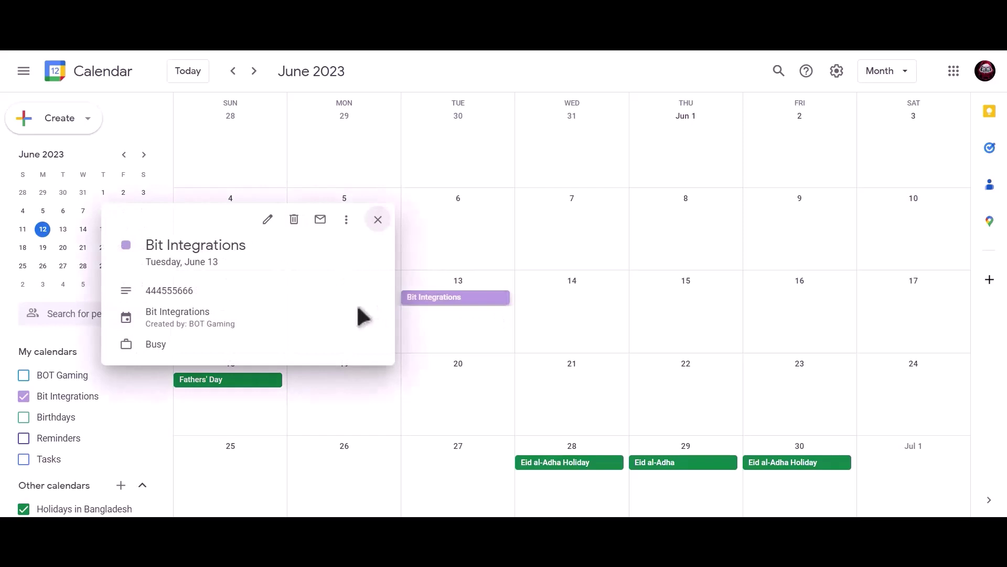